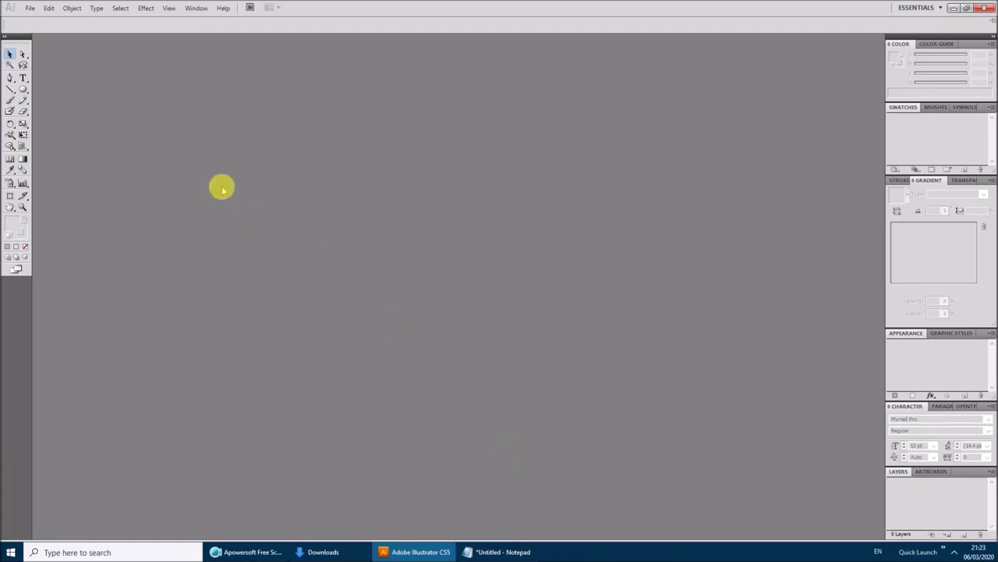
Open template-v5 from Downloads, accepting the missing-font substitution
{"action": "left_click", "coordinate": [30, 10]}
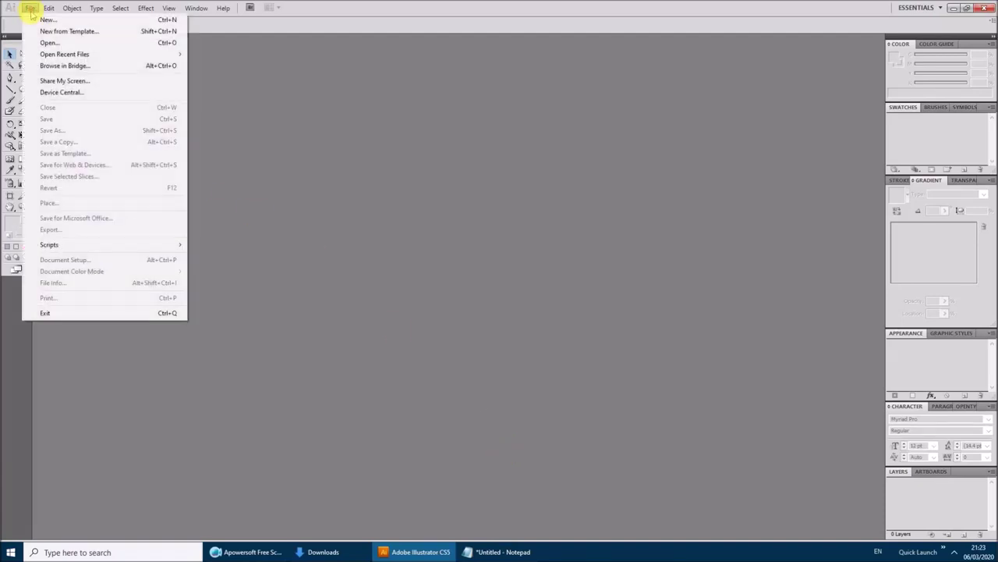
{"action": "left_click", "coordinate": [45, 43]}
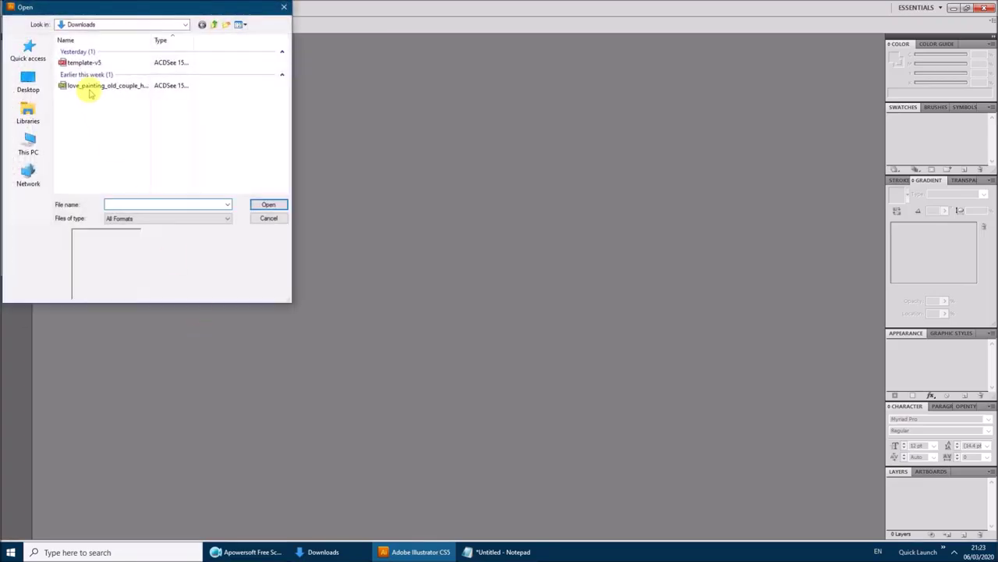
{"action": "left_click", "coordinate": [83, 62]}
{"action": "left_click", "coordinate": [273, 206]}
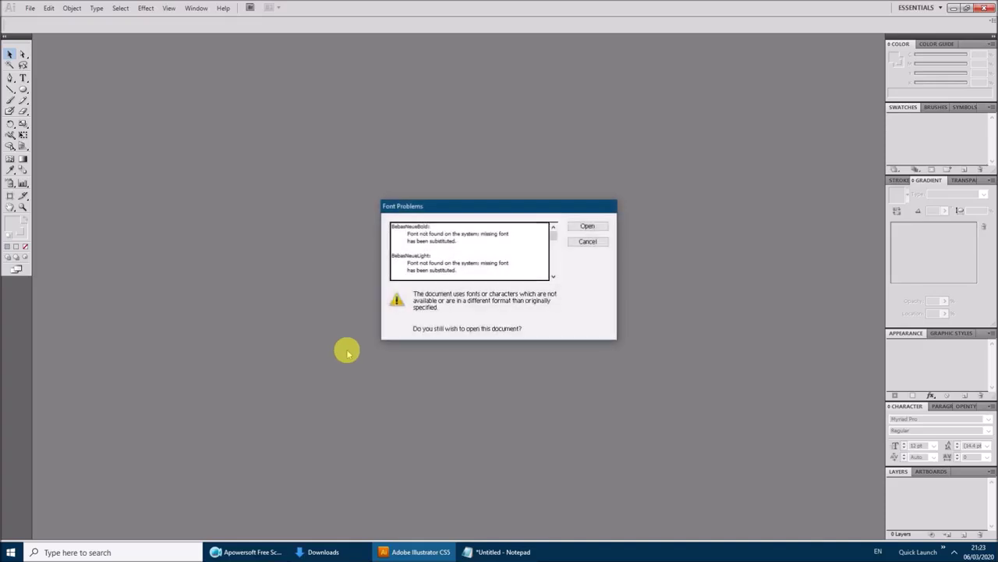
{"action": "left_click", "coordinate": [587, 228]}
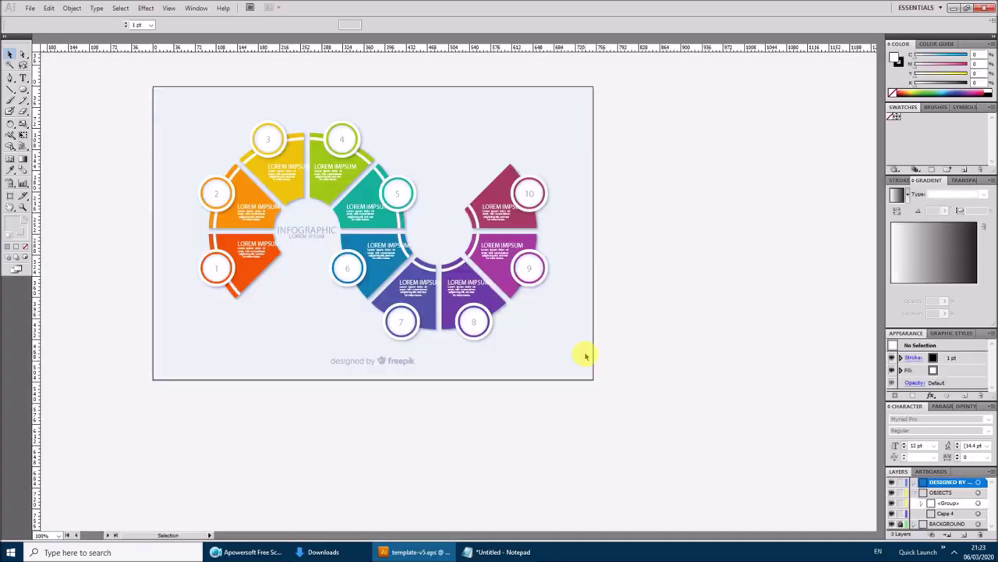
Marquee-select all of the infographic artwork and group it
{"action": "left_click", "coordinate": [217, 534]}
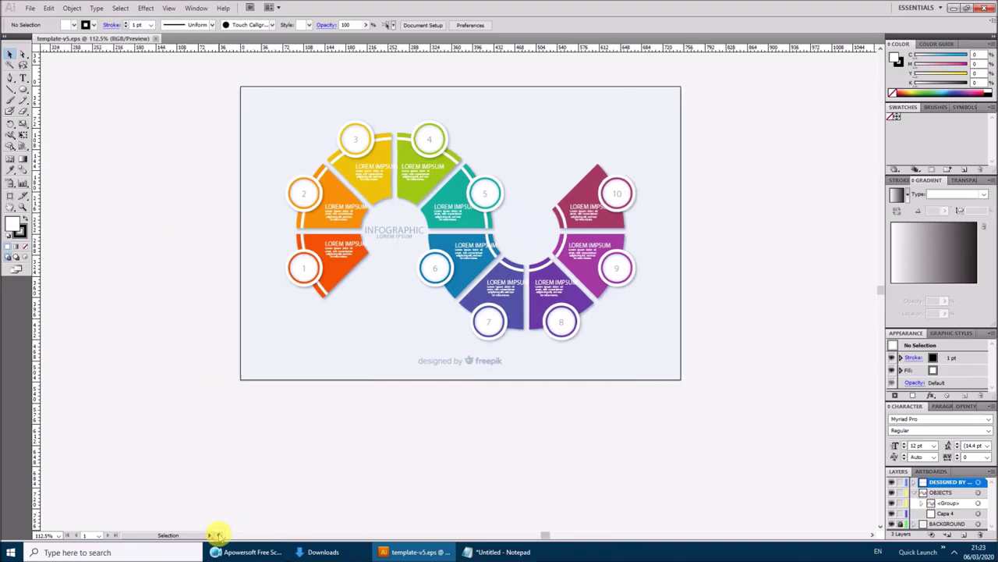
{"action": "scroll", "coordinate": [351, 475], "scroll_direction": "up", "scroll_amount": 1}
{"action": "scroll", "coordinate": [351, 476], "scroll_direction": "up", "scroll_amount": 2}
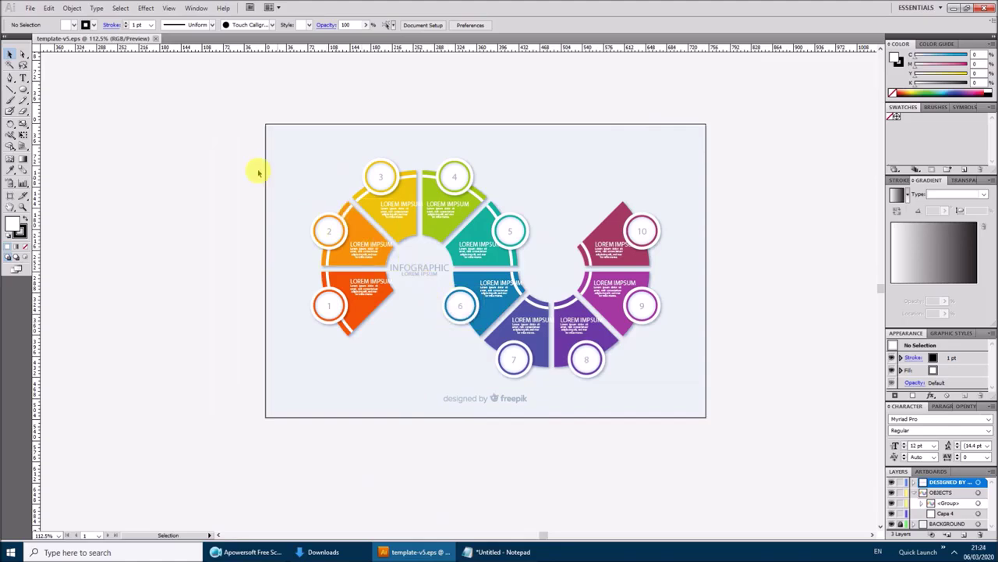
{"action": "left_click_drag", "start_coordinate": [198, 134], "coordinate": [720, 458]}
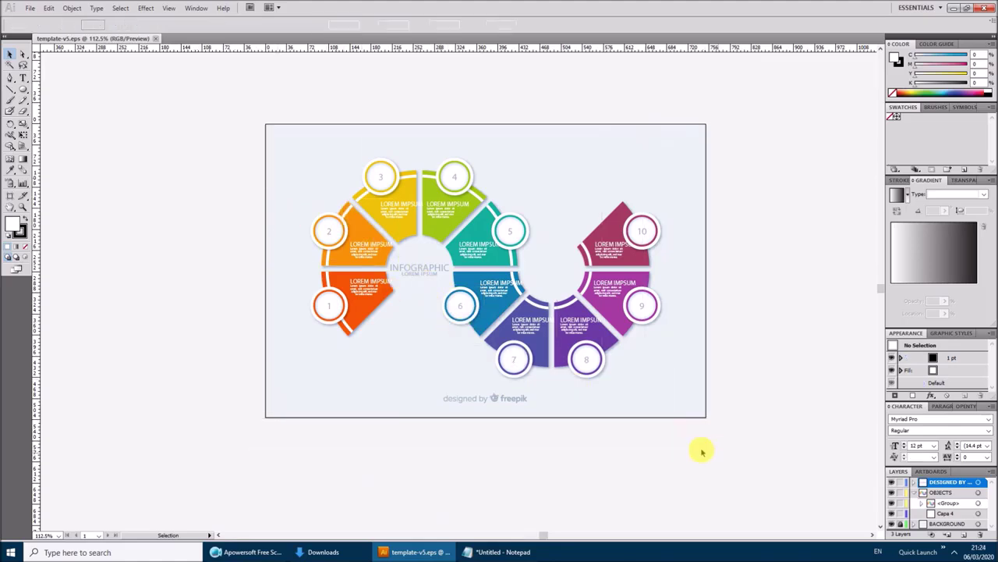
{"action": "left_click", "coordinate": [76, 8]}
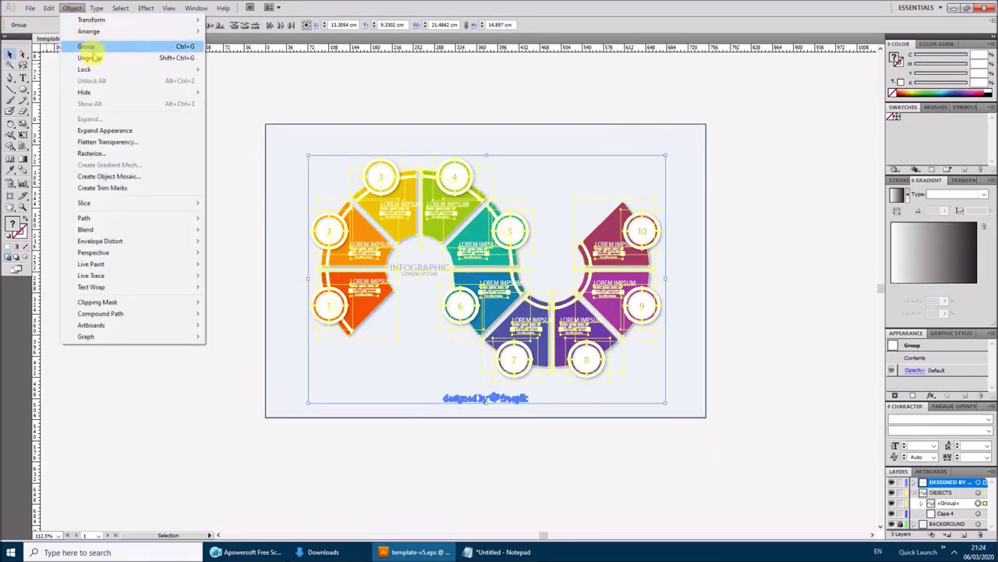
{"action": "left_click", "coordinate": [87, 44]}
{"action": "left_click", "coordinate": [260, 304]}
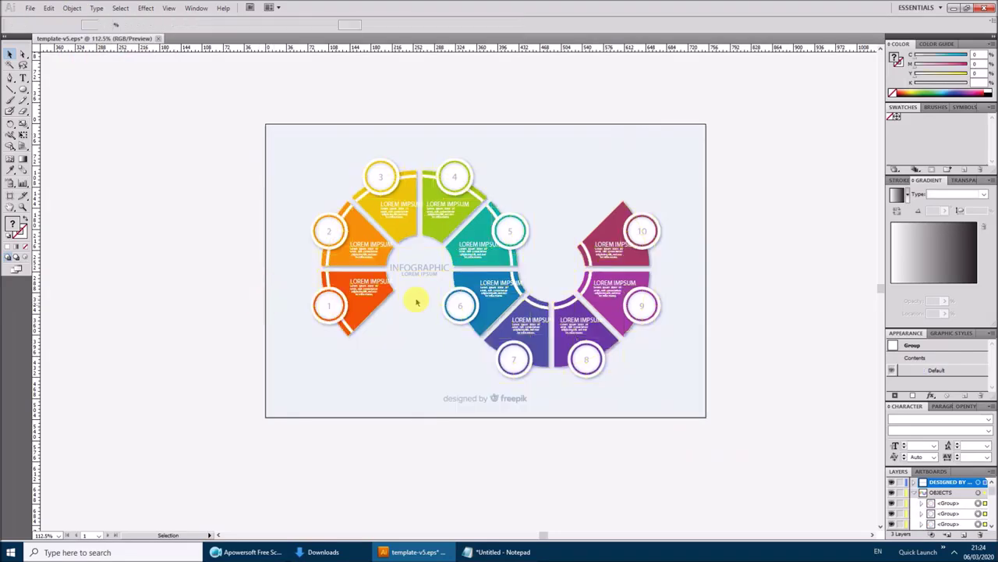
In isolation mode, retype the INFOGRAPHIC centre title as COCONUT
{"action": "double_click", "coordinate": [420, 271]}
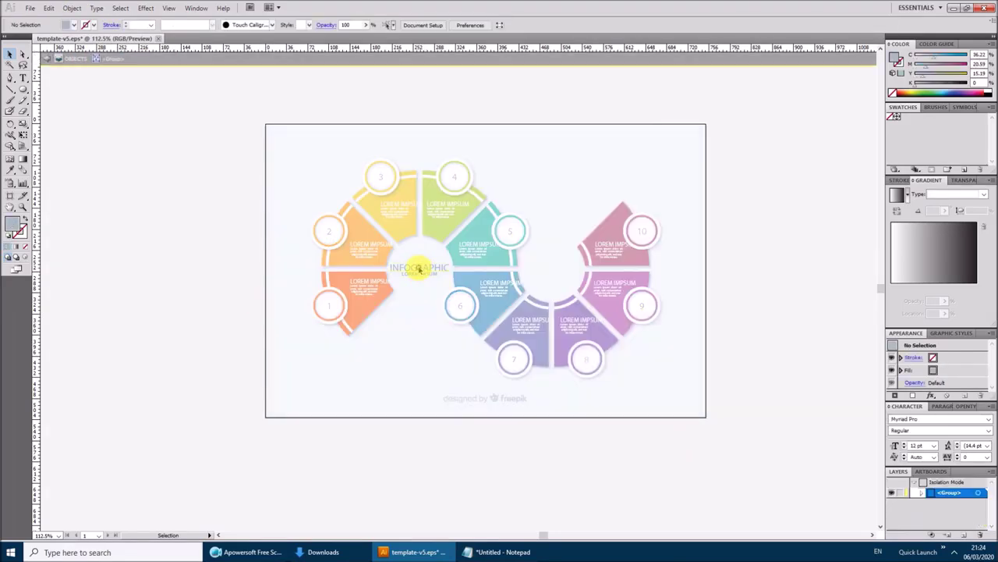
{"action": "double_click", "coordinate": [420, 272]}
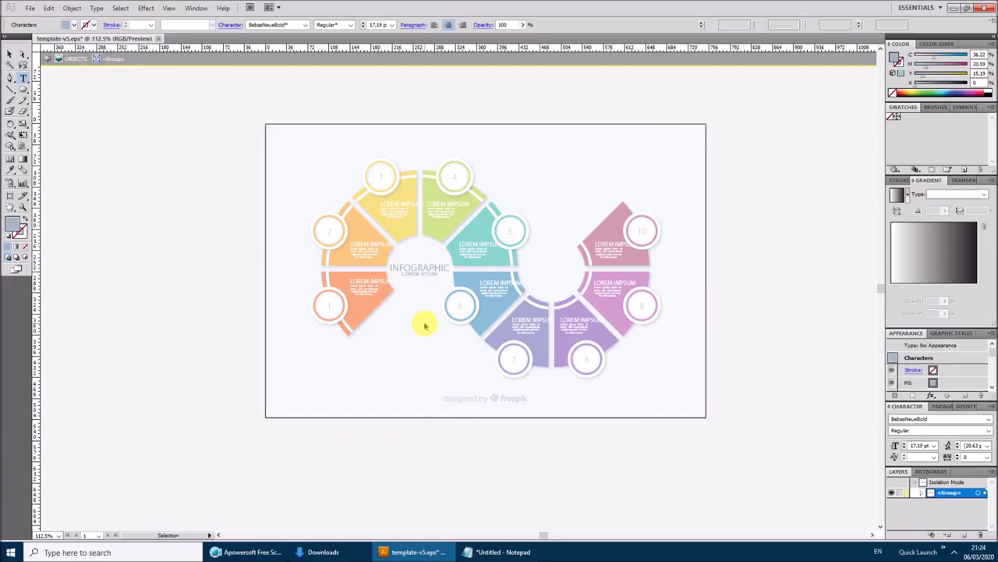
{"action": "key", "text": "ctrl+a"}
{"action": "type", "text": "C"}
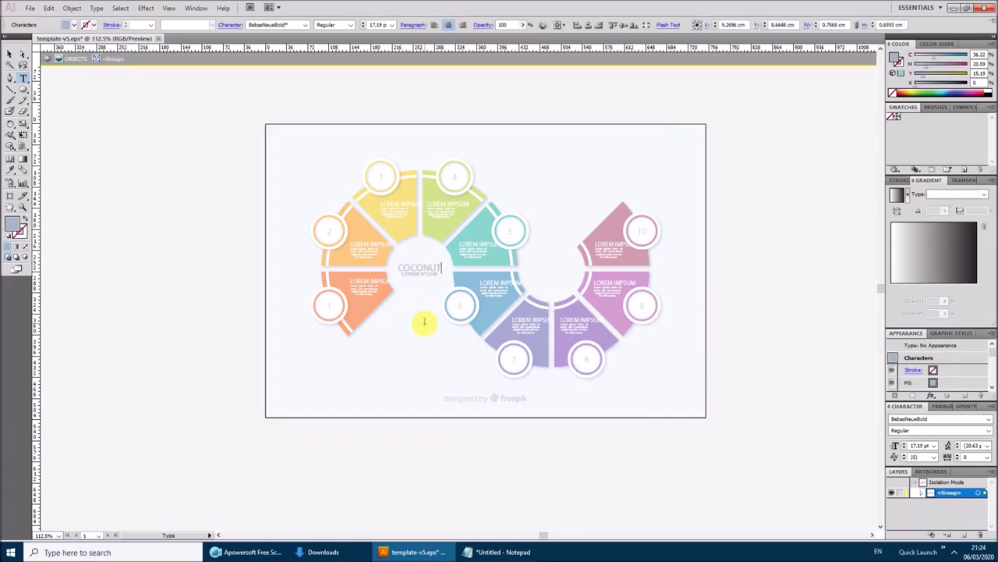
{"action": "key", "text": "Escape"}
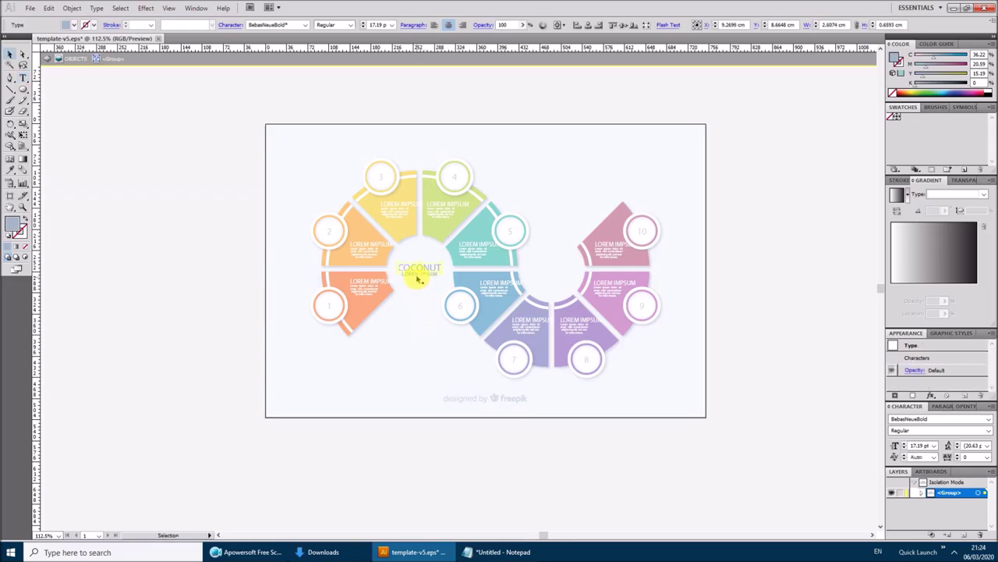
Replace the LOREM IPSUM subtitle with the BY PAWEEN byline and exit isolation mode
{"action": "key", "text": "t"}
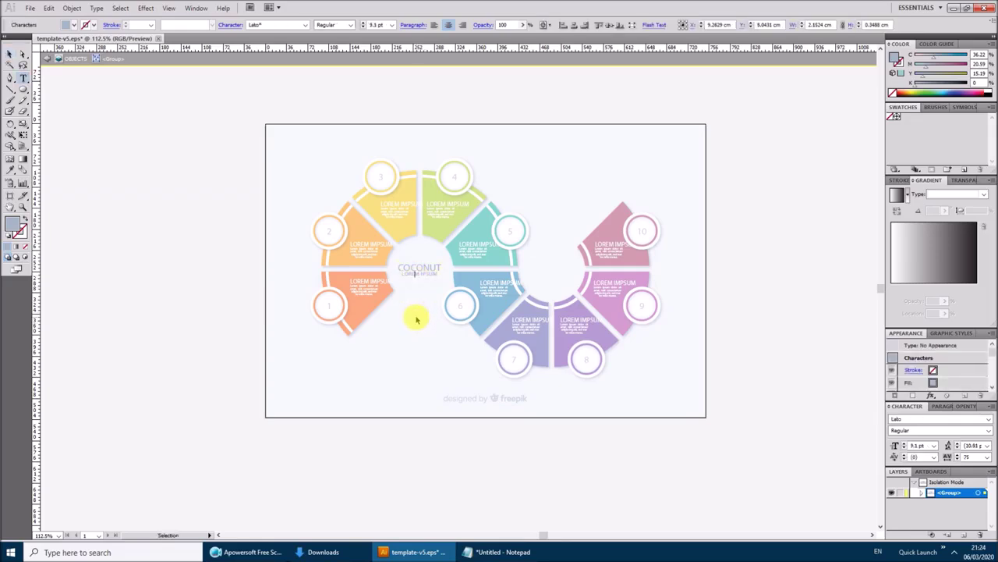
{"action": "key", "text": "ctrl+a"}
{"action": "type", "text": "by"}
{"action": "key", "text": "Escape"}
{"action": "double_click", "coordinate": [413, 361]}
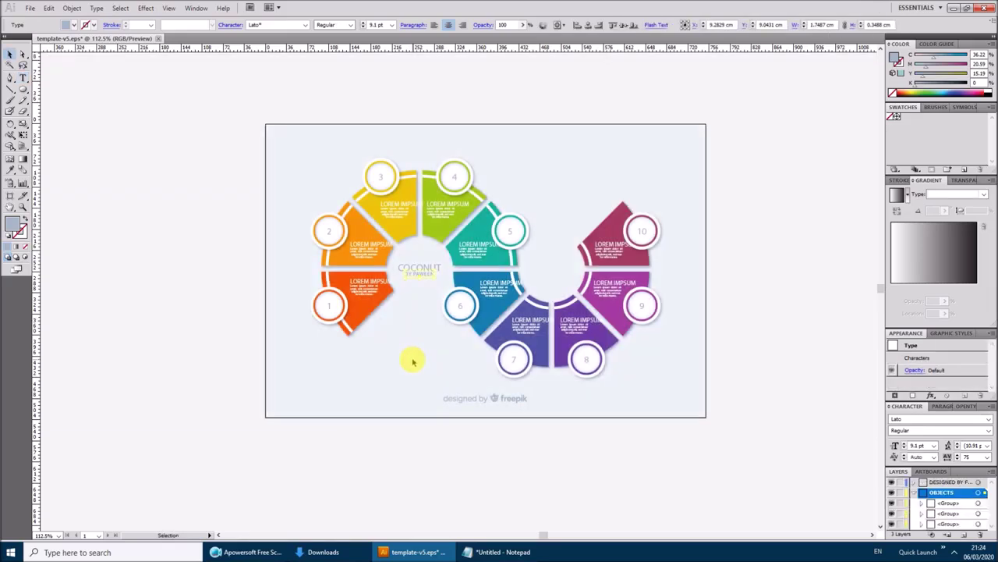
{"action": "left_click", "coordinate": [413, 360]}
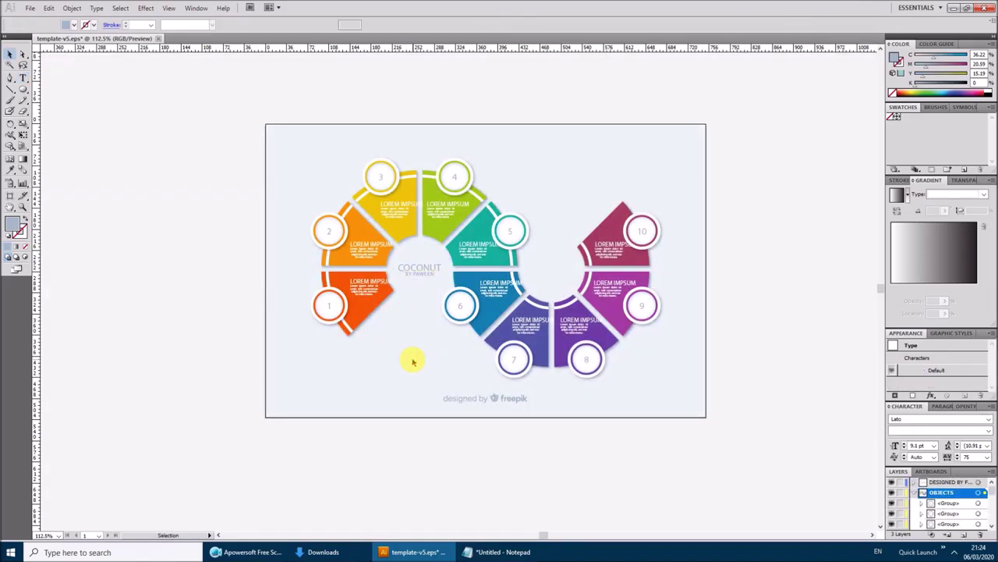
Open the old couple painting file
{"action": "left_click", "coordinate": [31, 11]}
{"action": "left_click", "coordinate": [54, 42]}
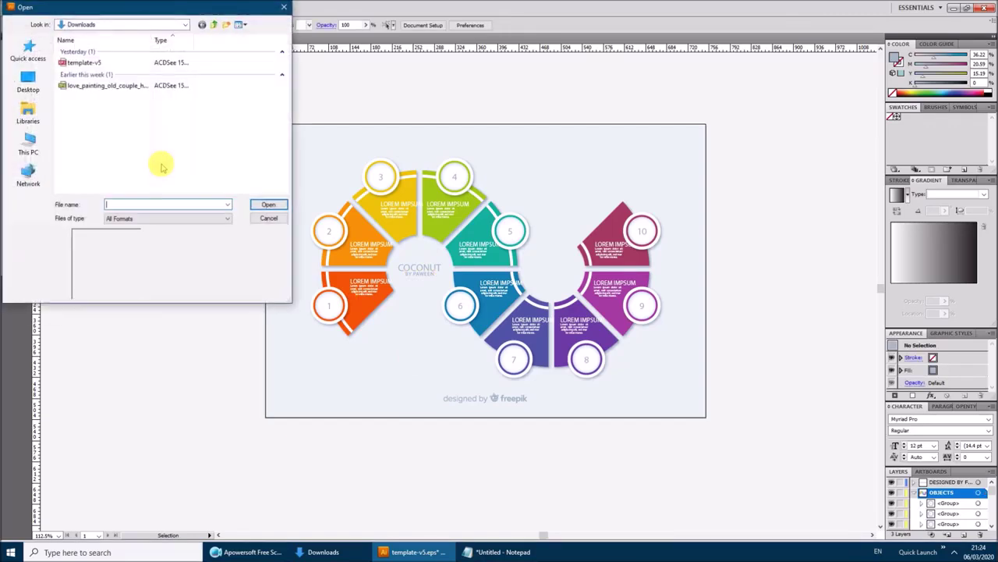
{"action": "left_click", "coordinate": [100, 85]}
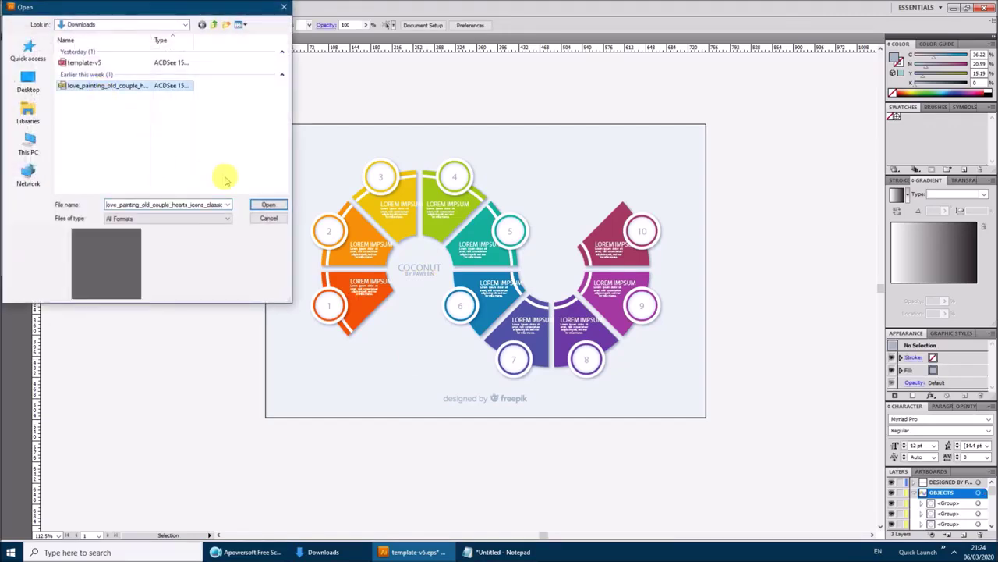
{"action": "left_click", "coordinate": [265, 204]}
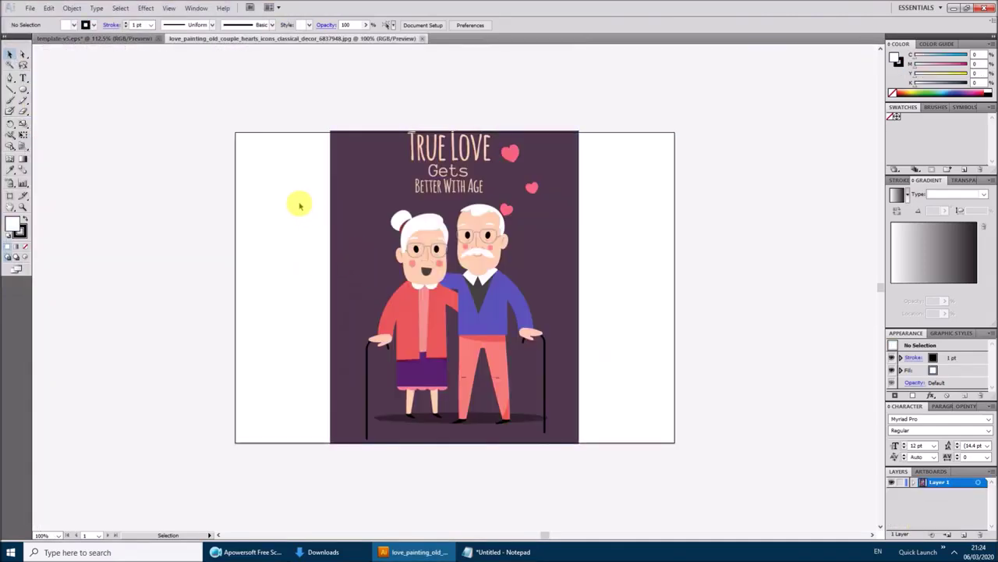
Draw a circle and size it to frame the couple's faces
{"action": "left_click_drag", "start_coordinate": [285, 155], "coordinate": [574, 458]}
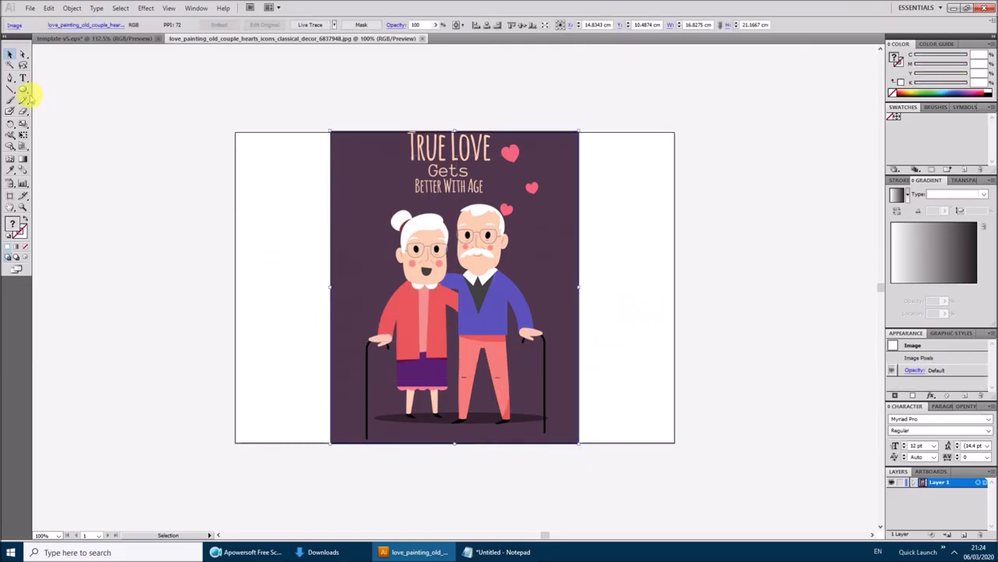
{"action": "left_click_drag", "start_coordinate": [23, 89], "coordinate": [234, 351]}
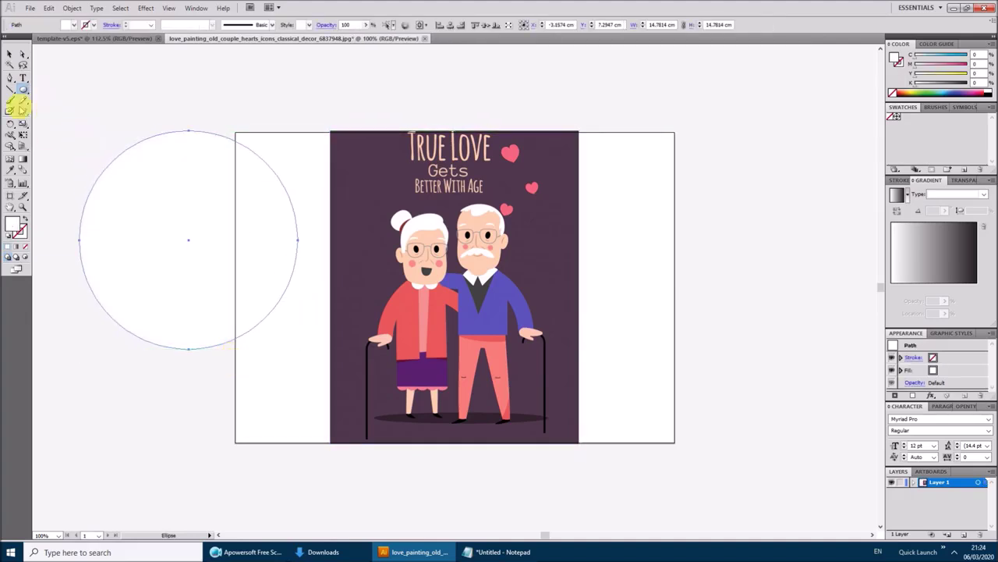
{"action": "left_click", "coordinate": [9, 54]}
{"action": "mouse_move", "coordinate": [133, 190]}
{"action": "left_mouse_down"}
{"action": "mouse_move", "coordinate": [363, 252]}
{"action": "mouse_move", "coordinate": [392, 250]}
{"action": "left_mouse_up"}
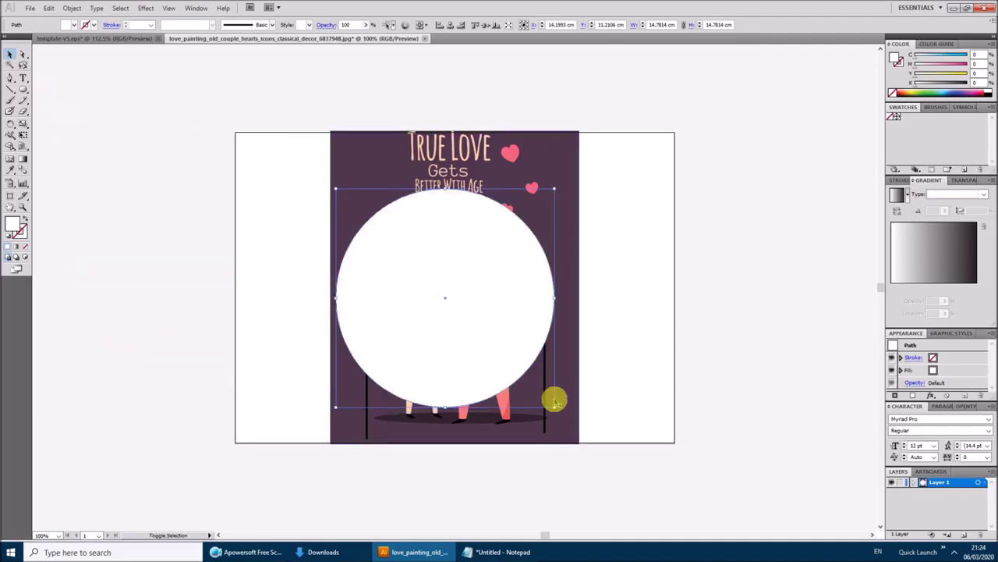
{"action": "left_click_drag", "start_coordinate": [551, 405], "coordinate": [508, 377]}
{"action": "mouse_move", "coordinate": [445, 301]}
{"action": "left_mouse_down"}
{"action": "mouse_move", "coordinate": [479, 316]}
{"action": "mouse_move", "coordinate": [252, 305]}
{"action": "mouse_move", "coordinate": [247, 295]}
{"action": "mouse_move", "coordinate": [473, 303]}
{"action": "left_mouse_up"}
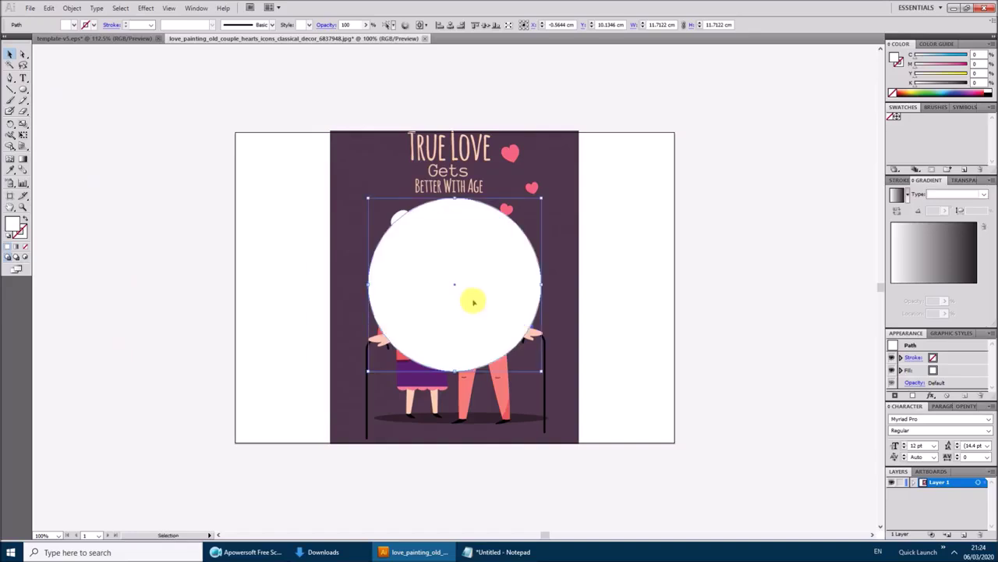
Clip the painting to the circle with a clipping mask, then return to template-v5
{"action": "left_click_drag", "start_coordinate": [289, 317], "coordinate": [408, 349]}
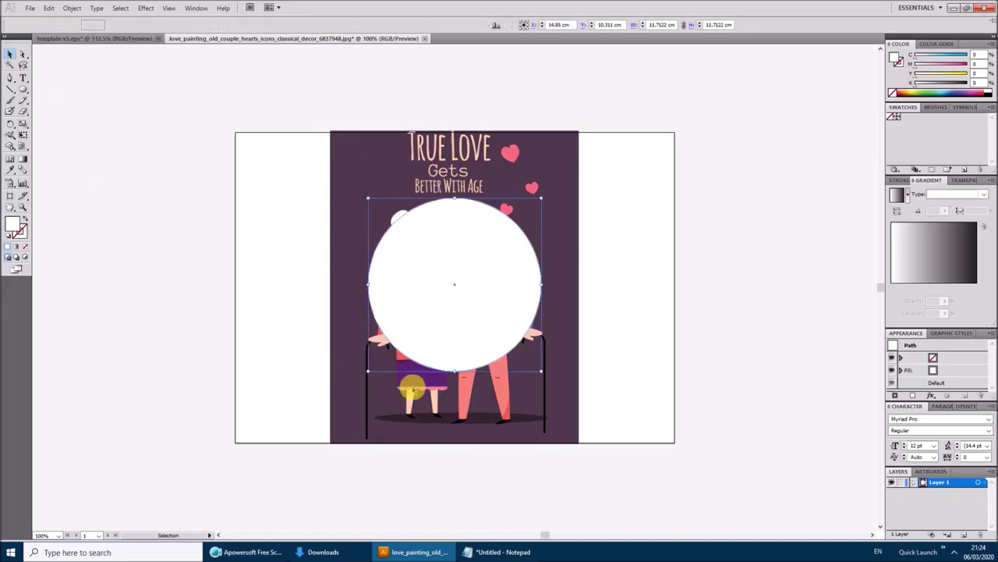
{"action": "right_click", "coordinate": [407, 350]}
{"action": "left_click", "coordinate": [431, 406]}
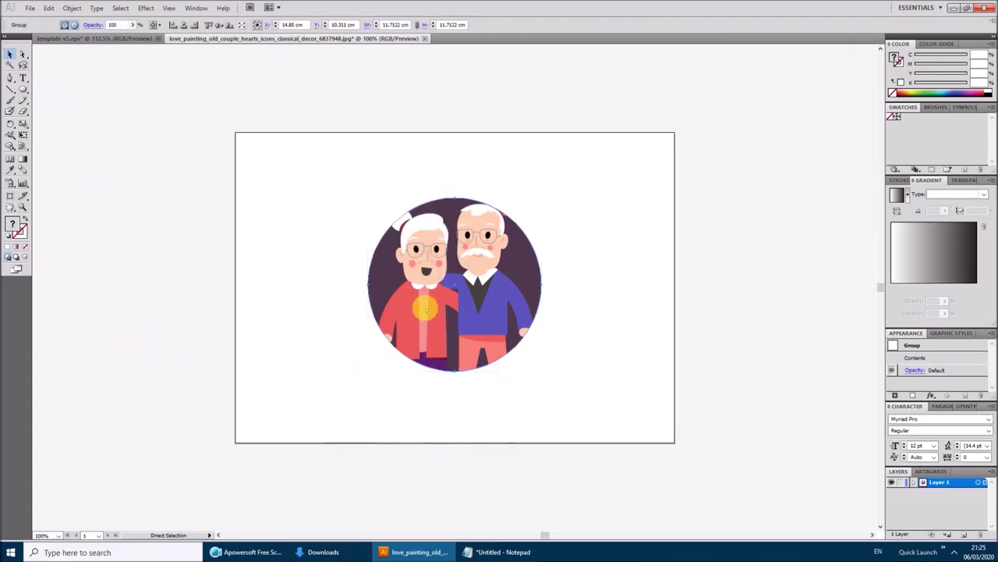
{"action": "left_click", "coordinate": [100, 38]}
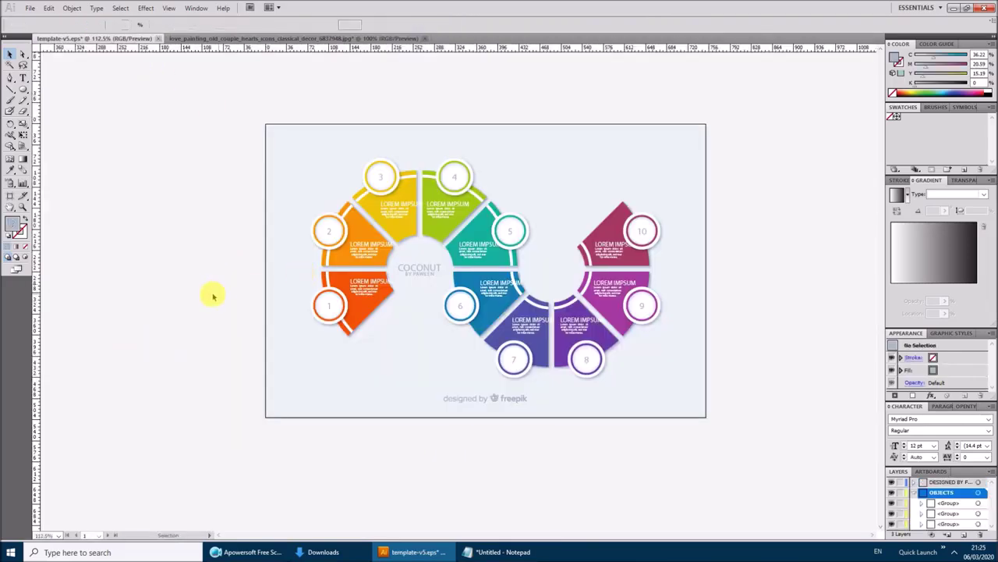
Paste the circular couple image, scale it down and place it over the step 1 circle
{"action": "key", "text": "ctrl+v"}
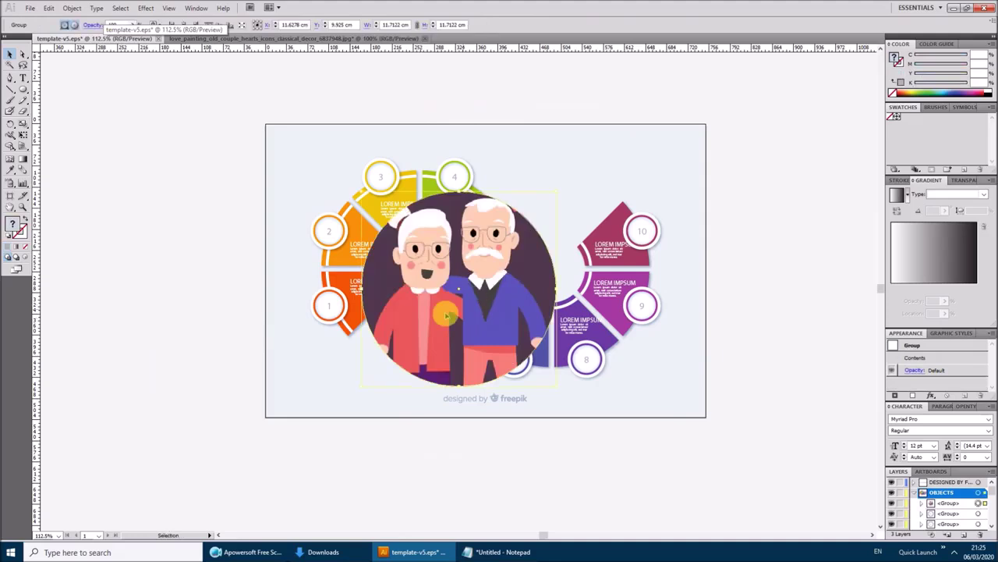
{"action": "left_click_drag", "start_coordinate": [395, 320], "coordinate": [100, 297]}
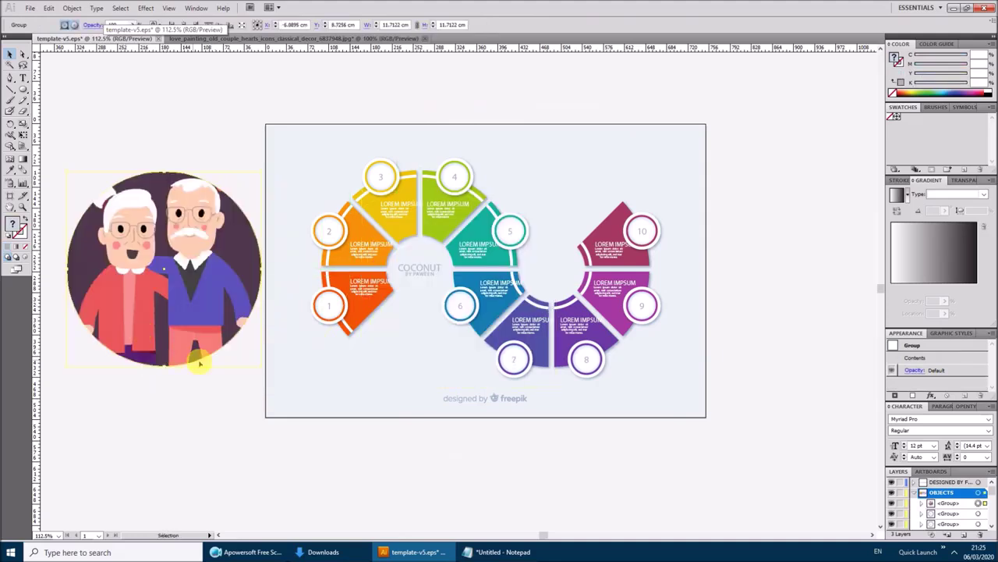
{"action": "left_click_drag", "start_coordinate": [260, 368], "coordinate": [109, 217]}
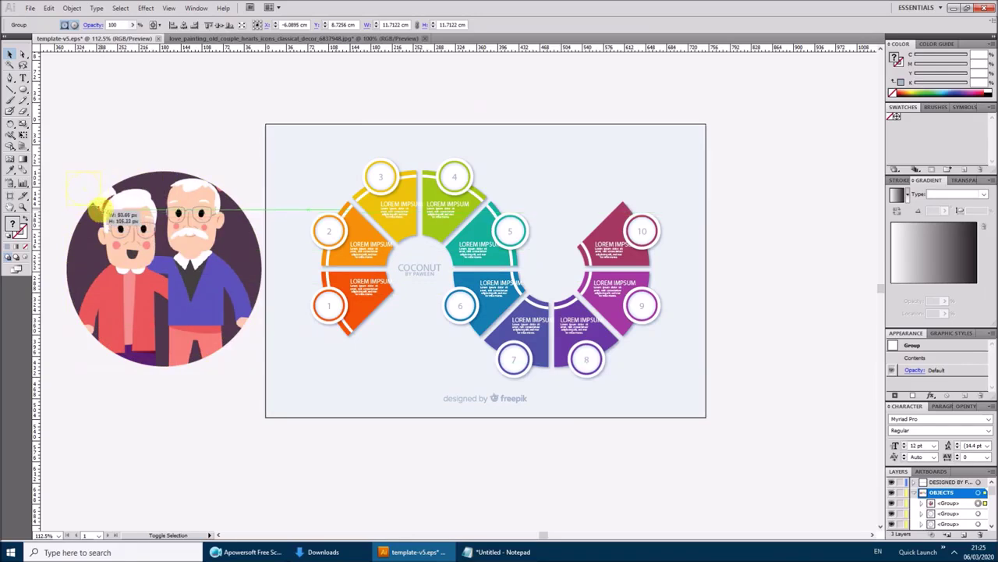
{"action": "mouse_move", "coordinate": [110, 217]}
{"action": "left_mouse_down"}
{"action": "mouse_move", "coordinate": [100, 204]}
{"action": "mouse_move", "coordinate": [272, 305]}
{"action": "mouse_move", "coordinate": [327, 309]}
{"action": "left_mouse_up"}
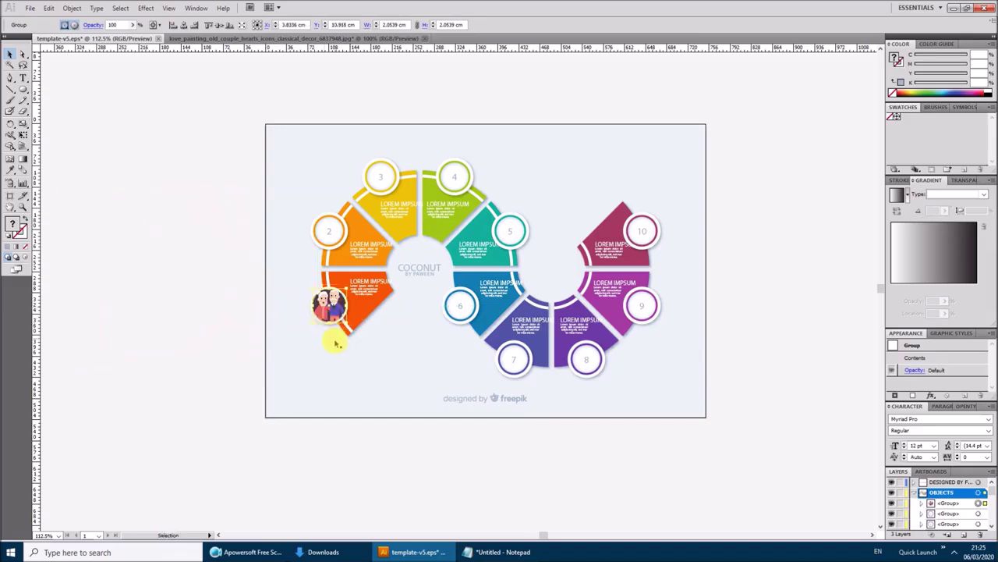
{"action": "left_click", "coordinate": [237, 340]}
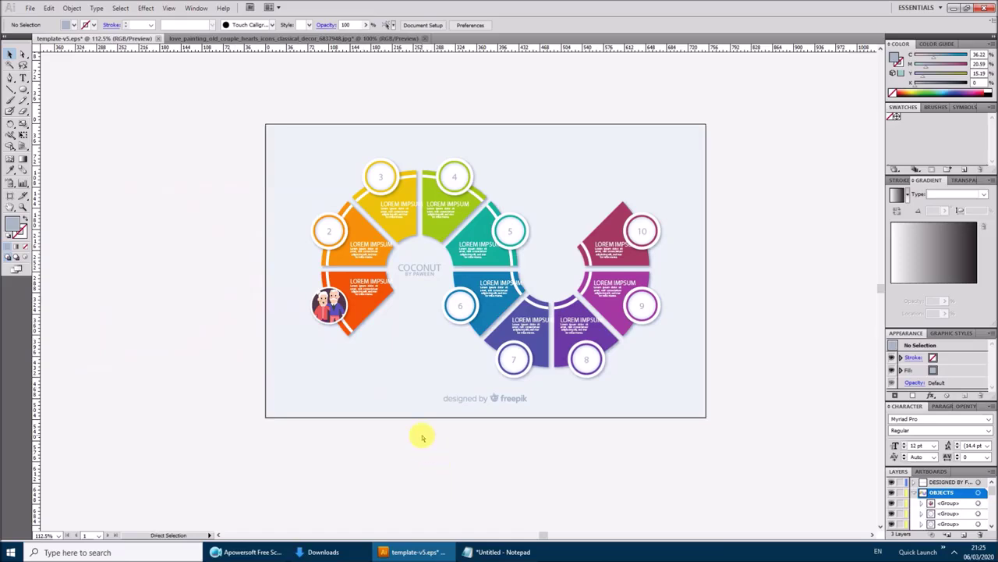
Zoom in on the left step panels and copy the Thai description from Notepad
{"action": "key", "text": "ctrl+plus"}
{"action": "key", "text": "ctrl+plus"}
{"action": "key", "text": "ctrl+plus"}
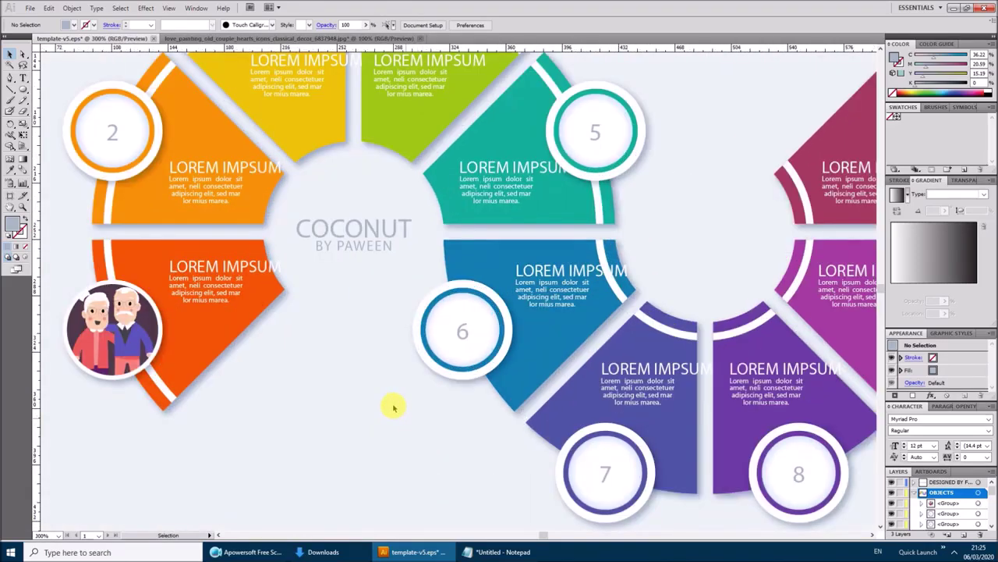
{"action": "left_click_drag", "start_coordinate": [311, 394], "coordinate": [439, 404]}
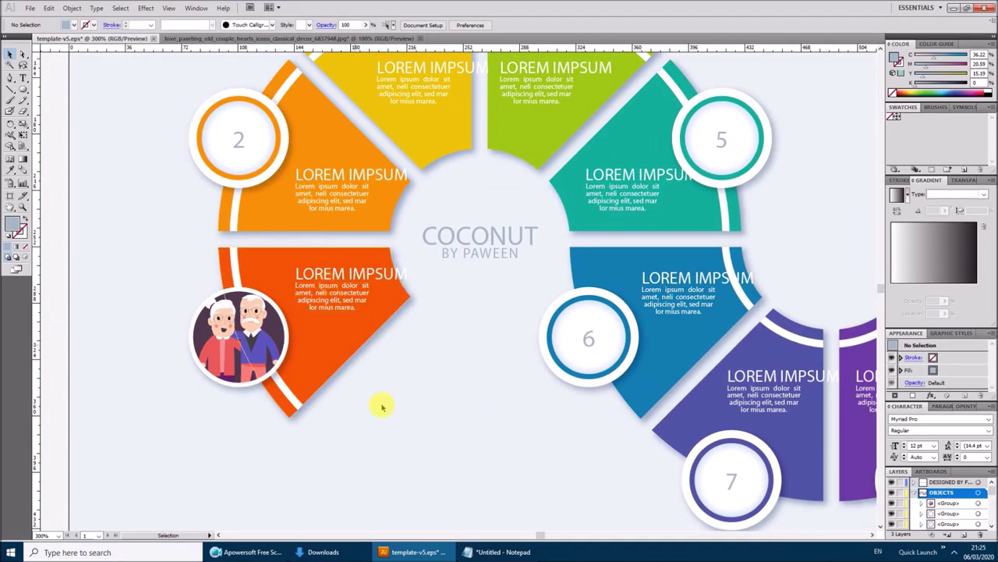
{"action": "left_click", "coordinate": [484, 551]}
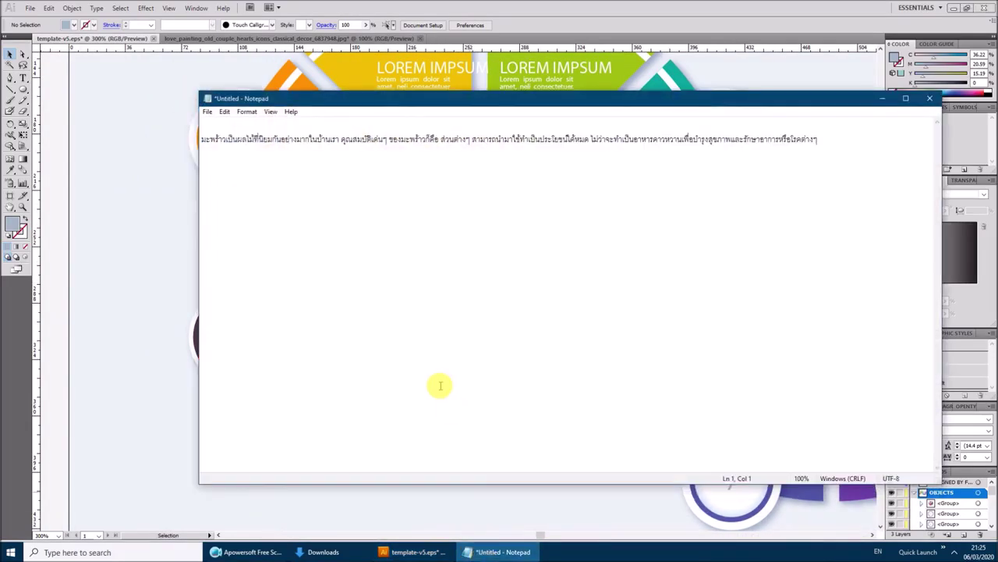
{"action": "key", "text": "ctrl+a"}
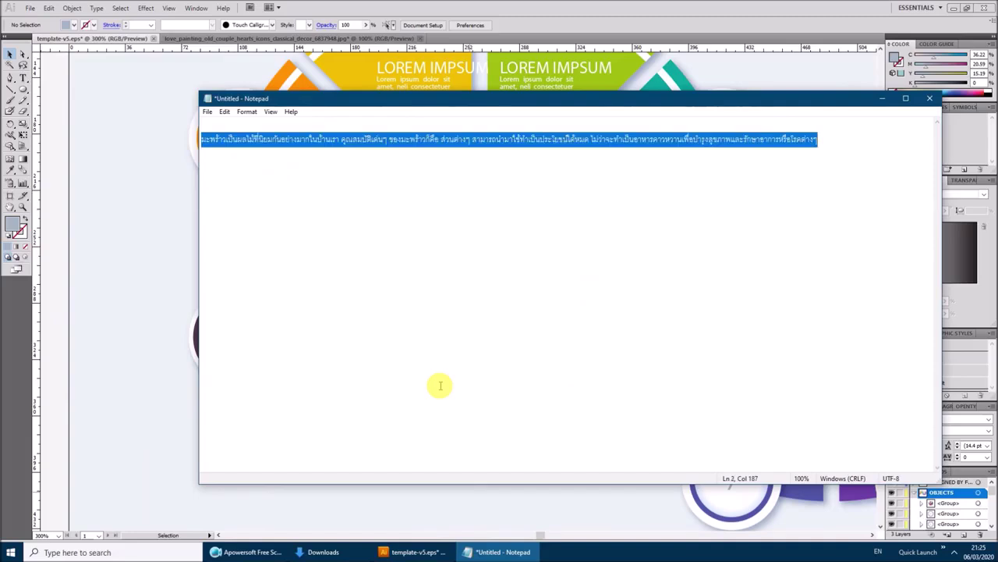
{"action": "left_click", "coordinate": [483, 550]}
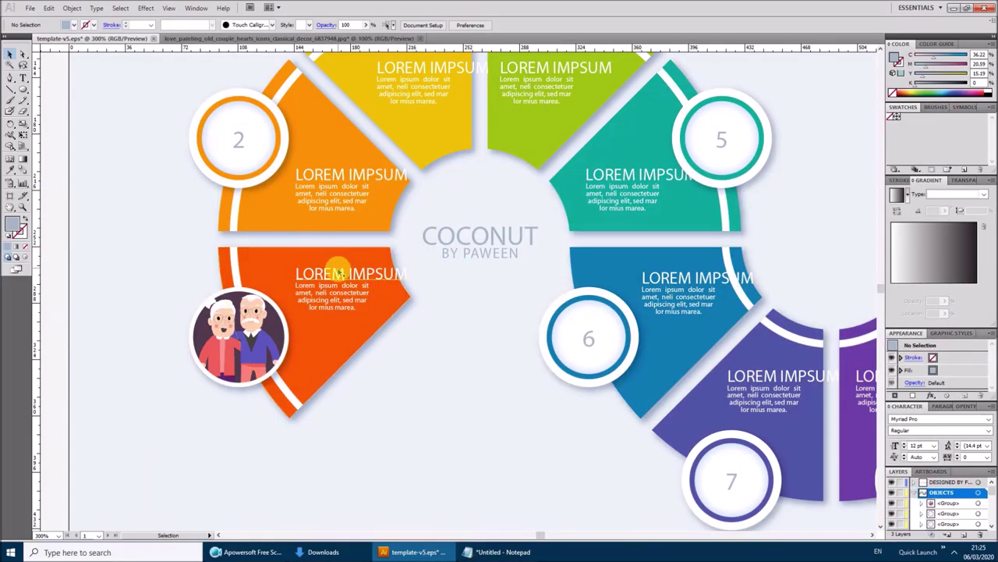
Paste the Thai description over the step 1 Lorem ipsum body text and try a Thai-capable font
{"action": "left_click", "coordinate": [339, 279]}
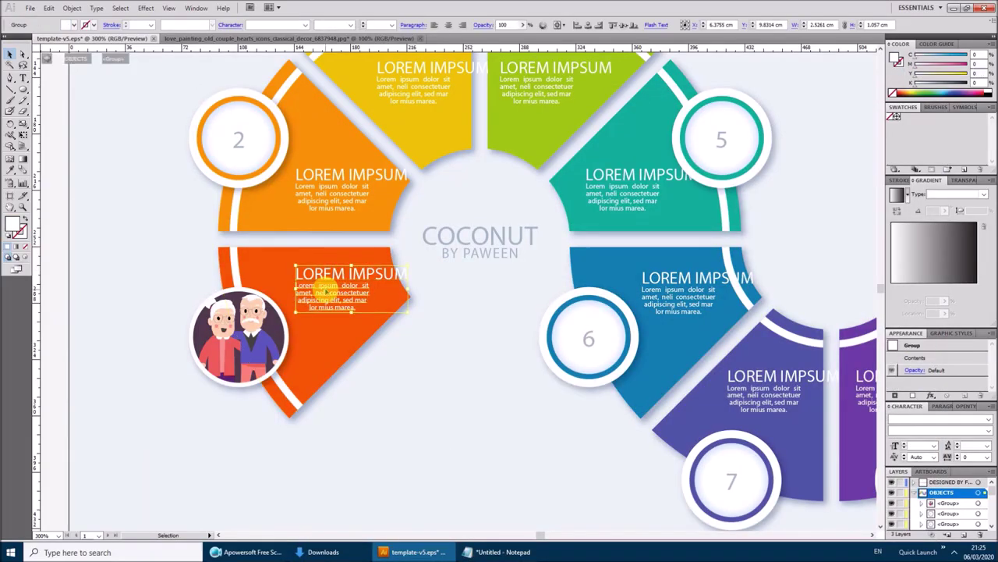
{"action": "double_click", "coordinate": [326, 292]}
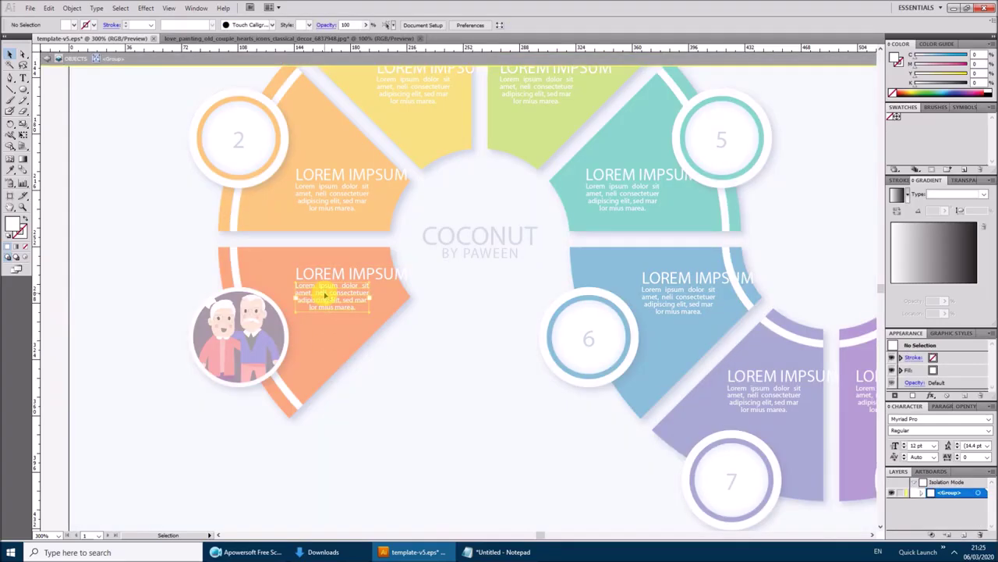
{"action": "double_click", "coordinate": [326, 295]}
{"action": "key", "text": "ctrl+a"}
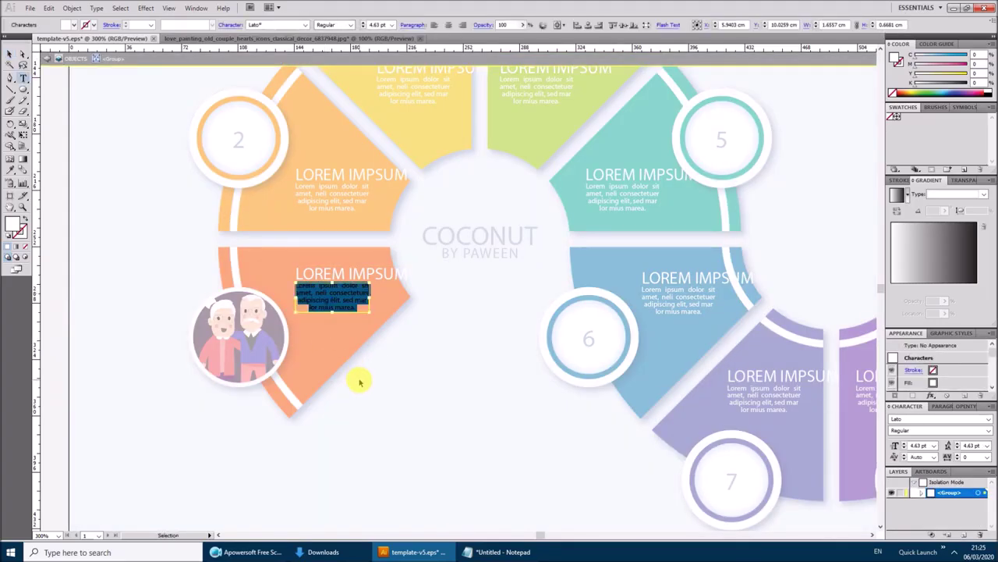
{"action": "key", "text": "ctrl+v"}
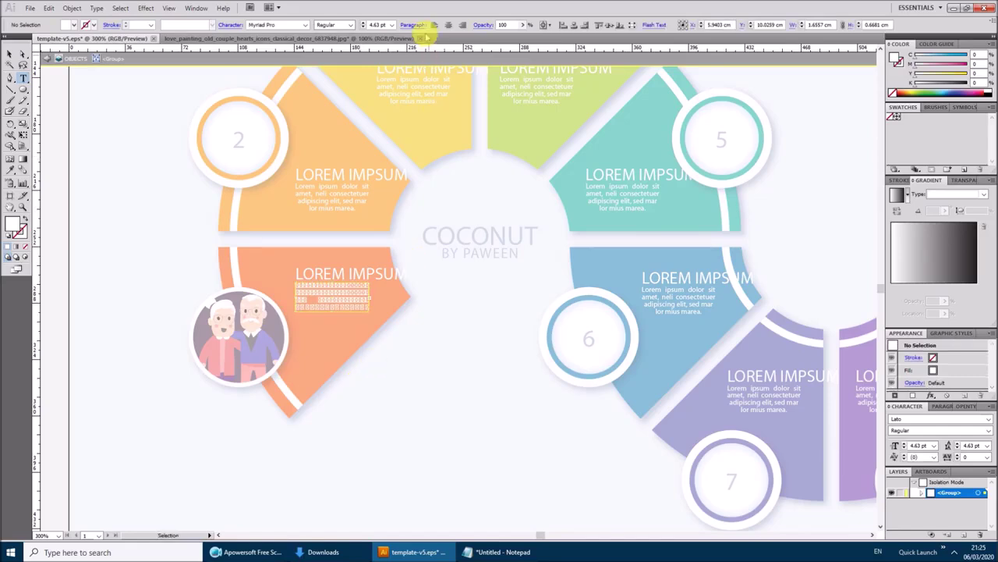
{"action": "left_click", "coordinate": [299, 25]}
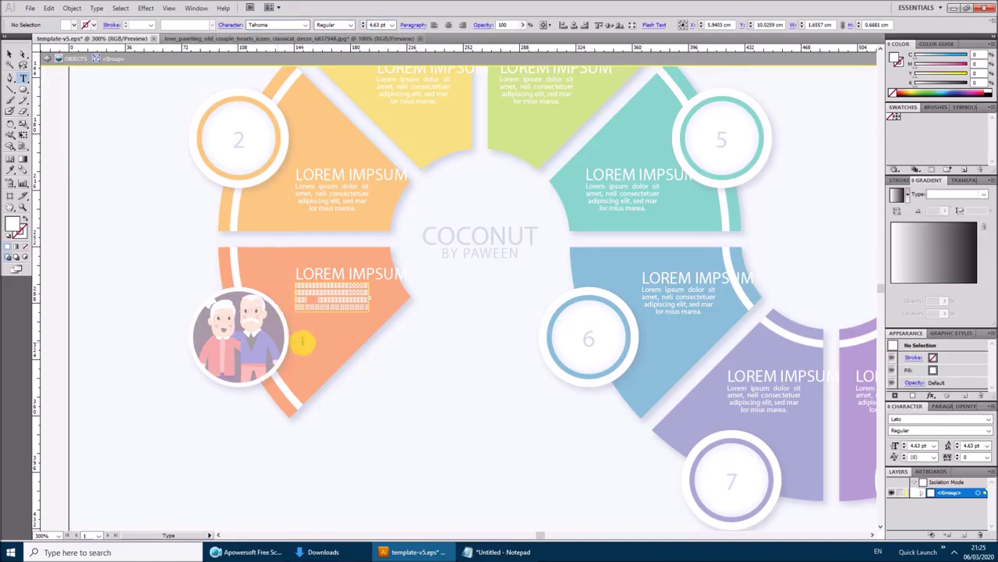
{"action": "key", "text": "Escape"}
{"action": "key", "text": "Escape"}
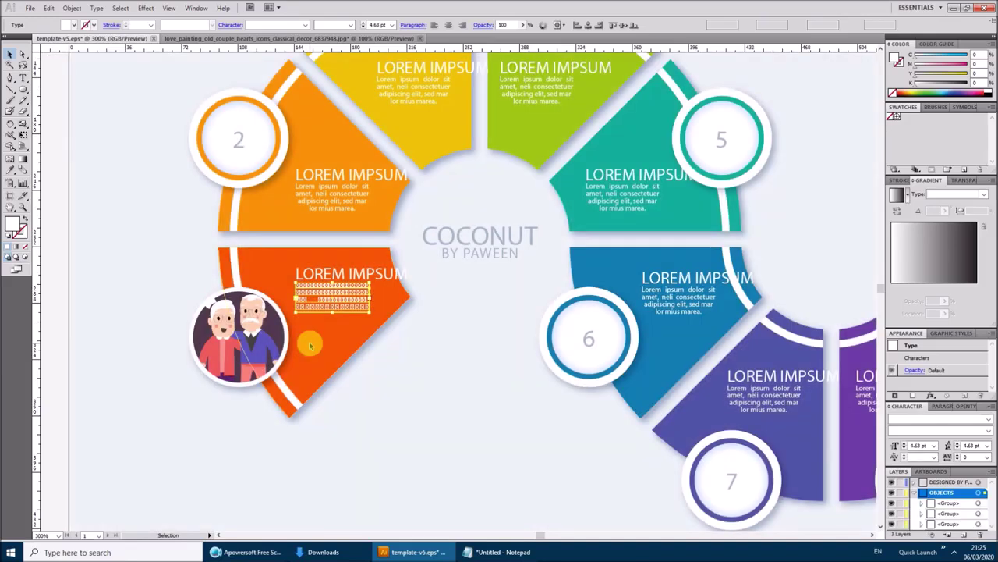
{"action": "left_click", "coordinate": [300, 274]}
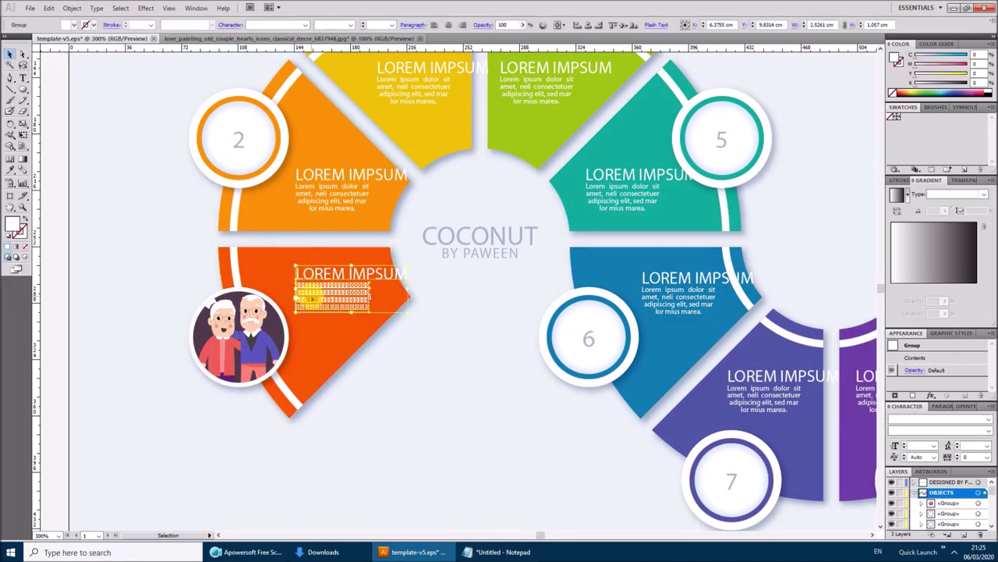
Delete the step 1 heading and body text group, and start a new text entry below the panel
{"action": "key", "text": "Delete"}
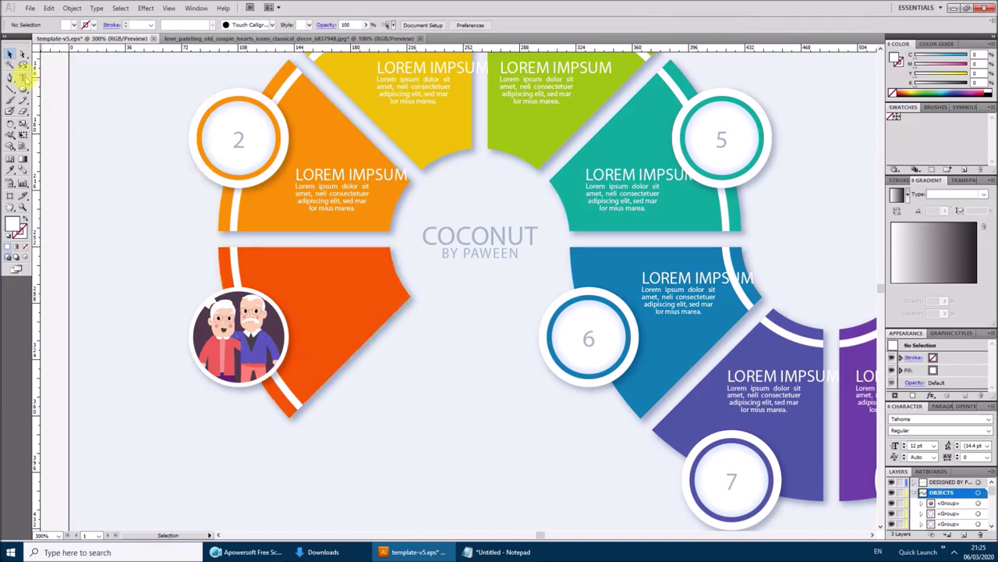
{"action": "left_click", "coordinate": [23, 78]}
{"action": "left_click", "coordinate": [168, 463]}
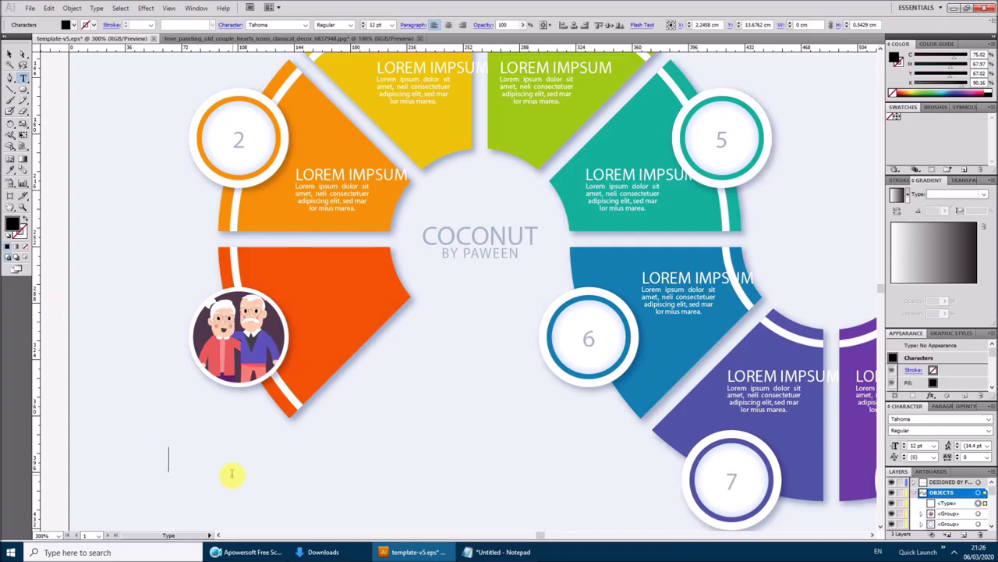
{"action": "left_click", "coordinate": [493, 552]}
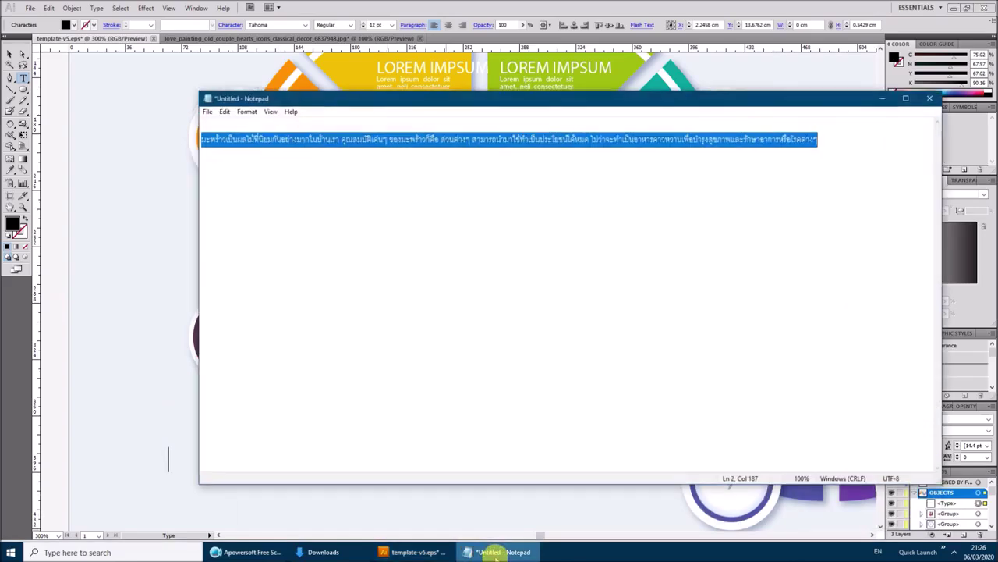
{"action": "left_click", "coordinate": [496, 552]}
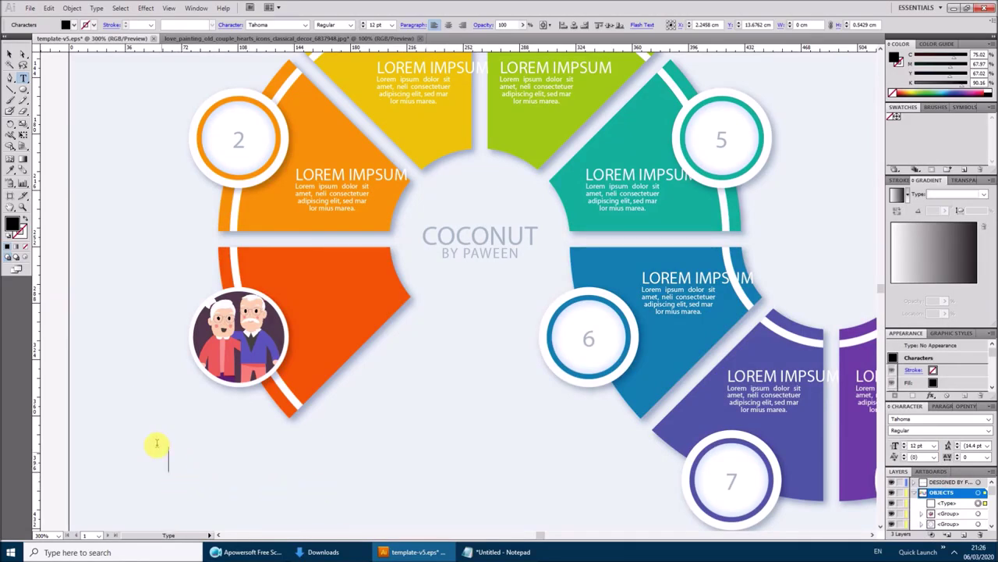
Paste the Thai coconut description into a new text area below the orange panel at 8 pt
{"action": "left_click", "coordinate": [10, 53]}
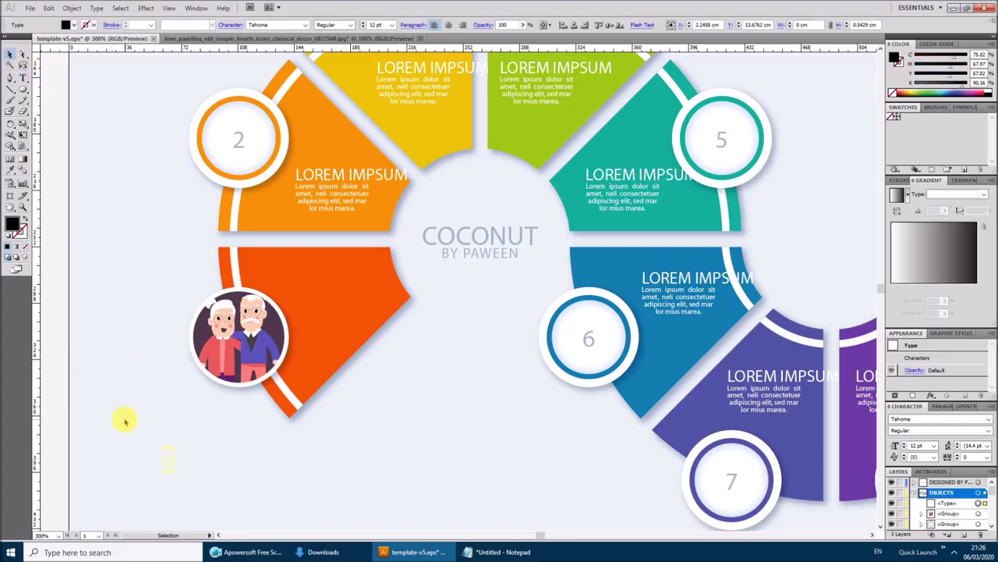
{"action": "left_click_drag", "start_coordinate": [125, 420], "coordinate": [185, 486]}
{"action": "left_click", "coordinate": [186, 486]}
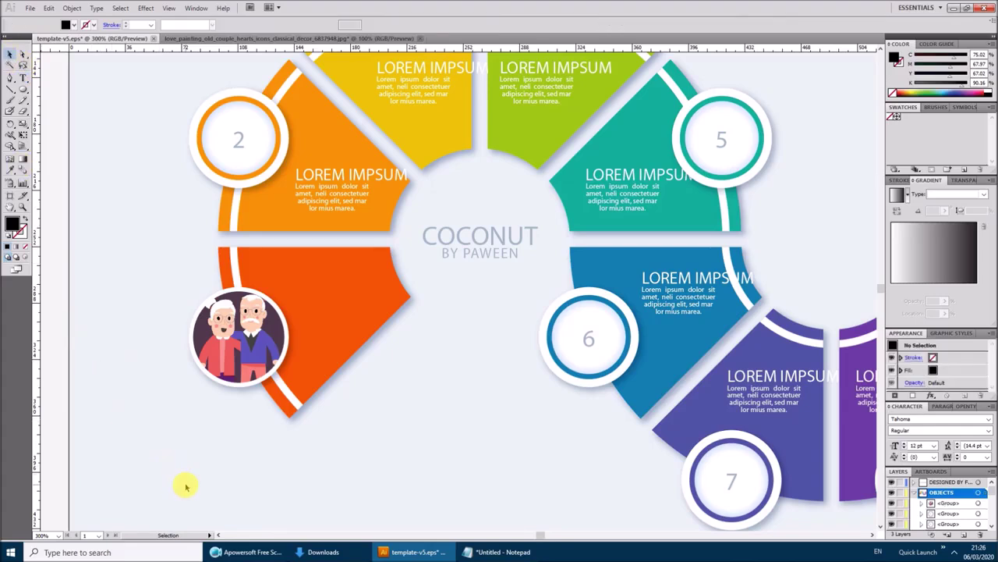
{"action": "left_click", "coordinate": [23, 78]}
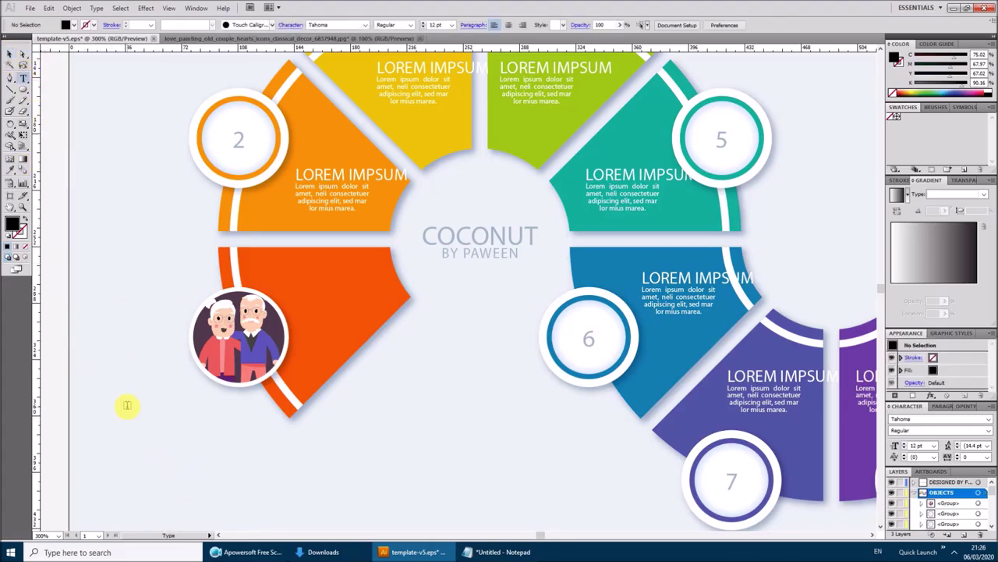
{"action": "left_click_drag", "start_coordinate": [115, 426], "coordinate": [262, 507]}
{"action": "type", "text": "มะพร้าวเป็นผลไม้ที่นิยมกันอย่างมากในบ้านเรา"}
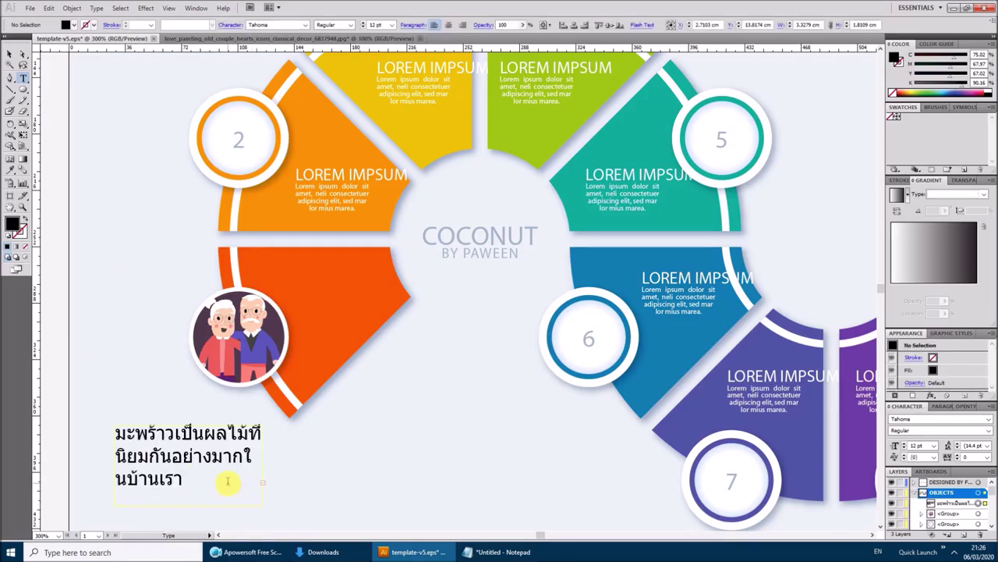
{"action": "key", "text": "ctrl+a"}
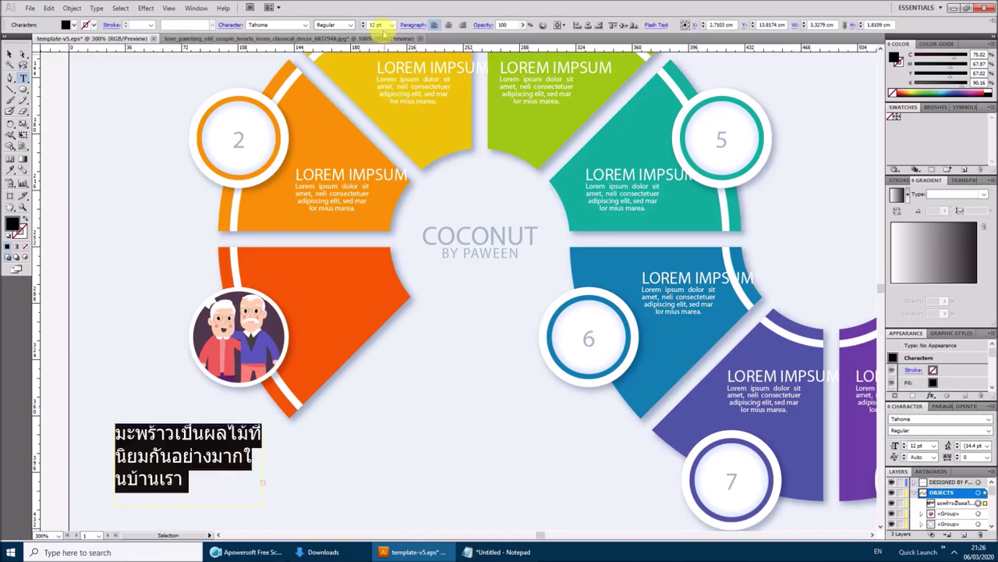
{"action": "left_click", "coordinate": [380, 24]}
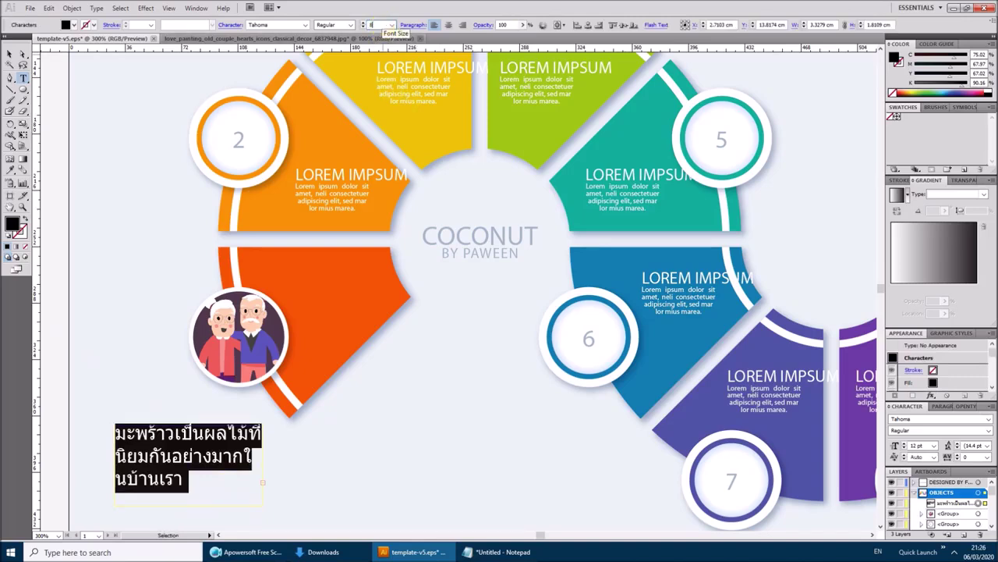
{"action": "key", "text": "Tab"}
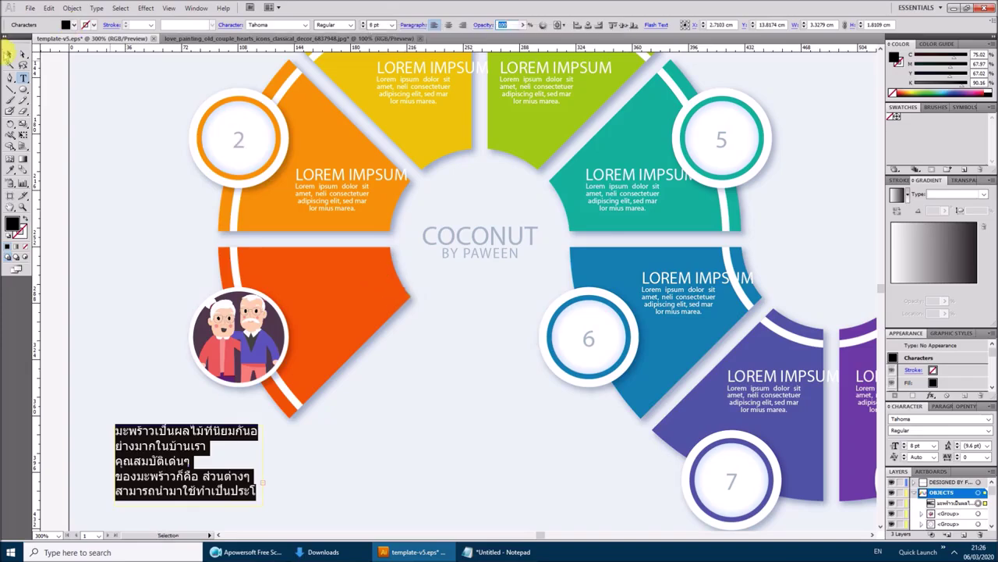
{"action": "left_click", "coordinate": [8, 54]}
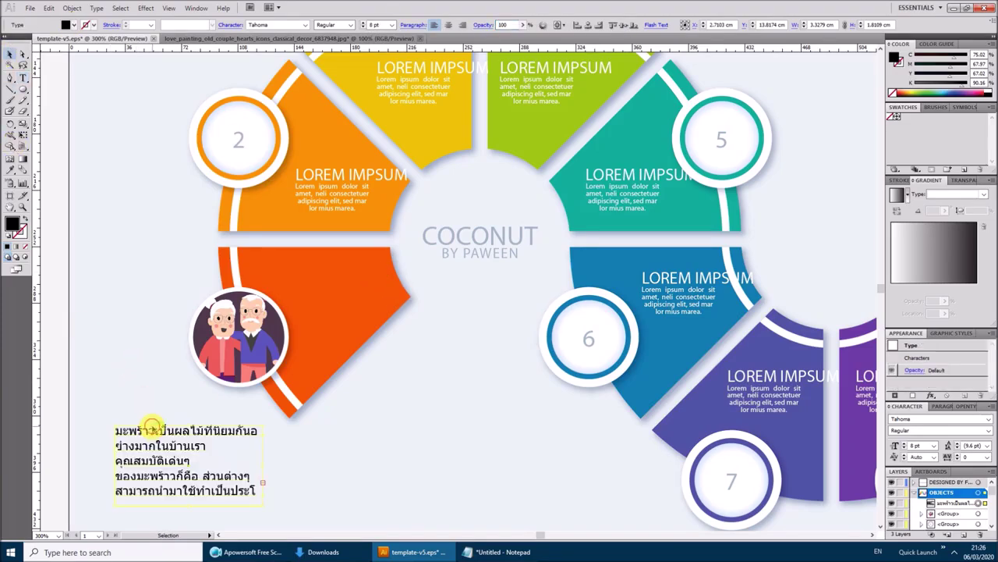
Move the Thai text onto the orange panel and shrink it to 5 pt
{"action": "left_click_drag", "start_coordinate": [152, 425], "coordinate": [315, 259]}
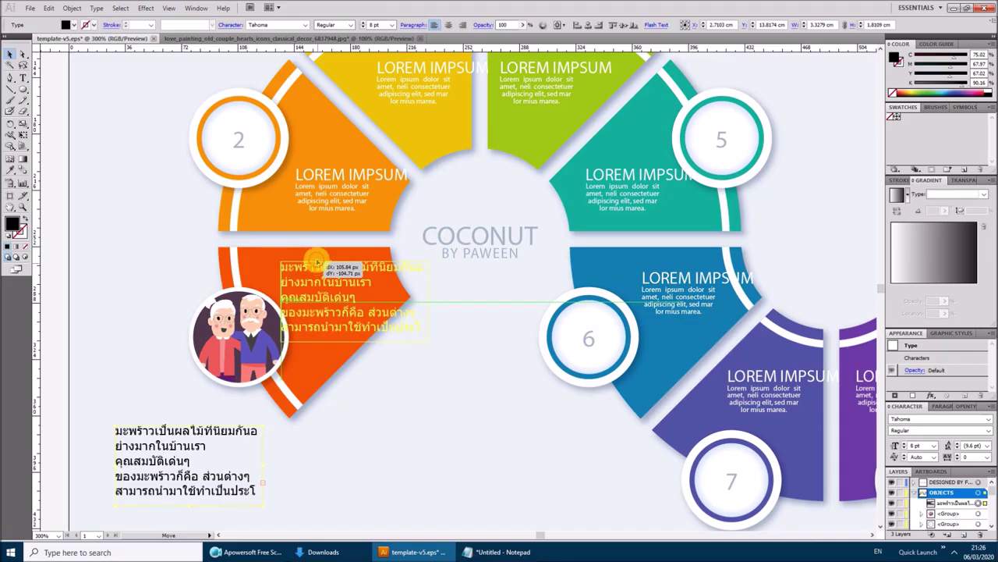
{"action": "mouse_move", "coordinate": [316, 260]}
{"action": "left_mouse_down"}
{"action": "mouse_move", "coordinate": [308, 251]}
{"action": "mouse_move", "coordinate": [322, 254]}
{"action": "left_mouse_up"}
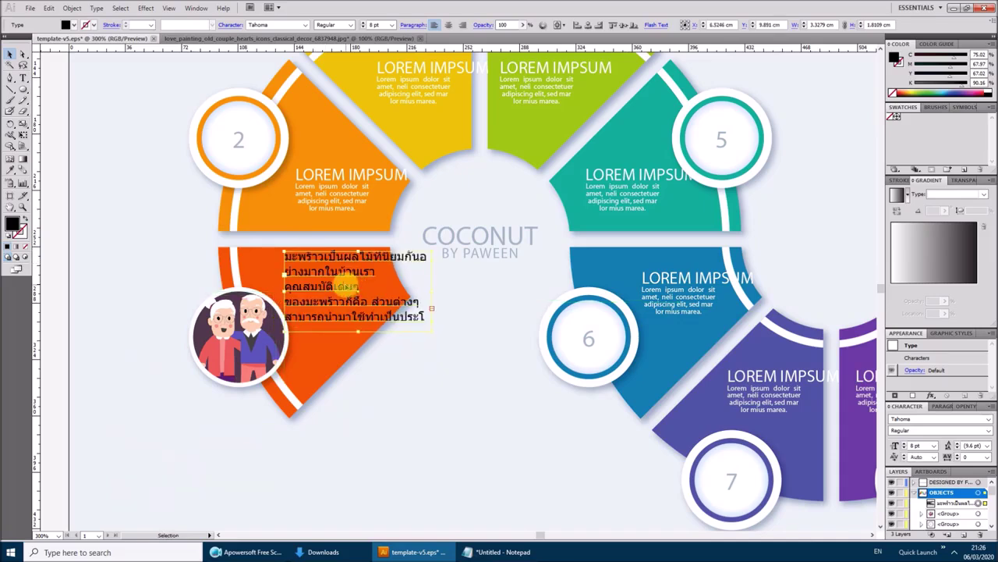
{"action": "double_click", "coordinate": [357, 301]}
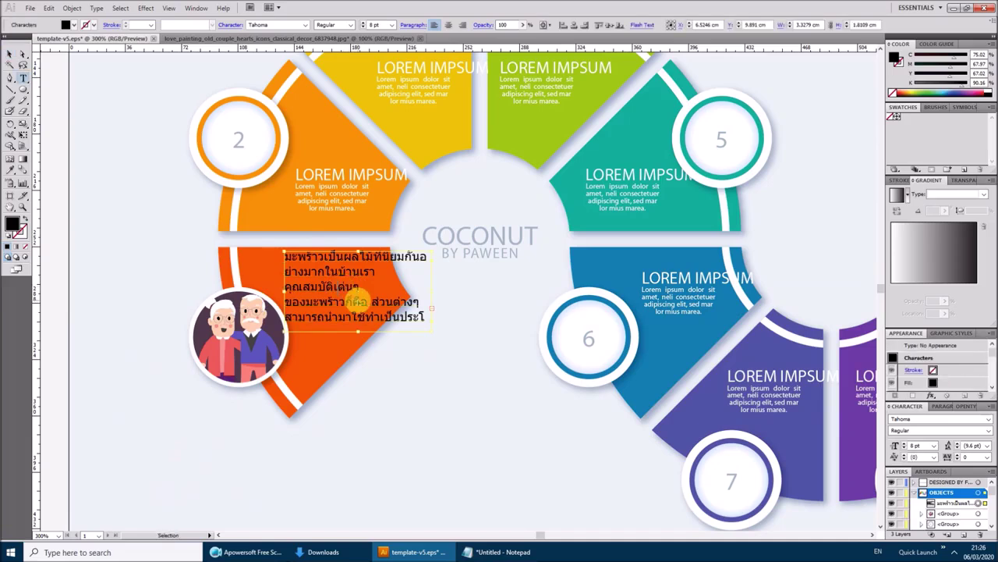
{"action": "key", "text": "ctrl+a"}
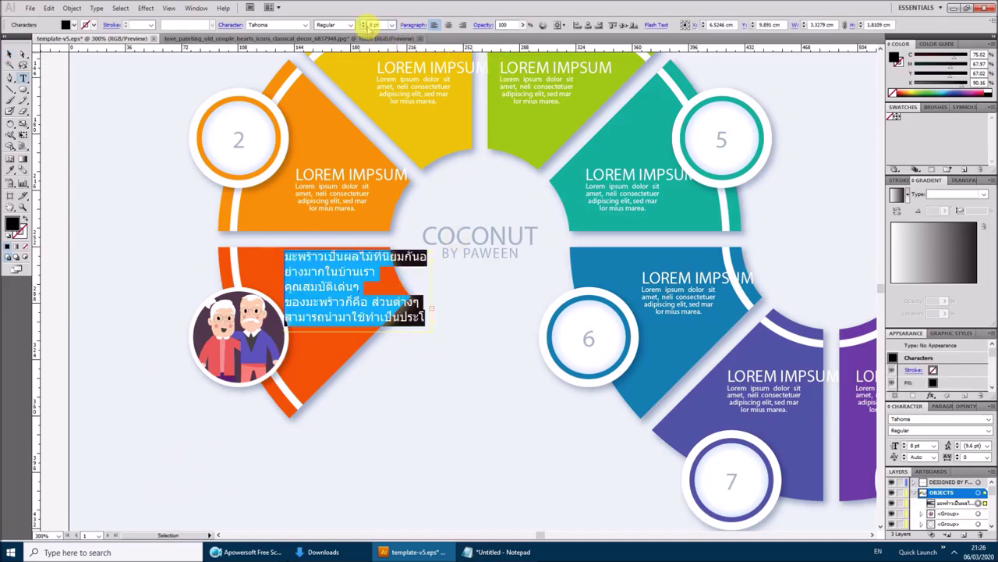
{"action": "left_click", "coordinate": [363, 27]}
{"action": "left_click", "coordinate": [362, 27]}
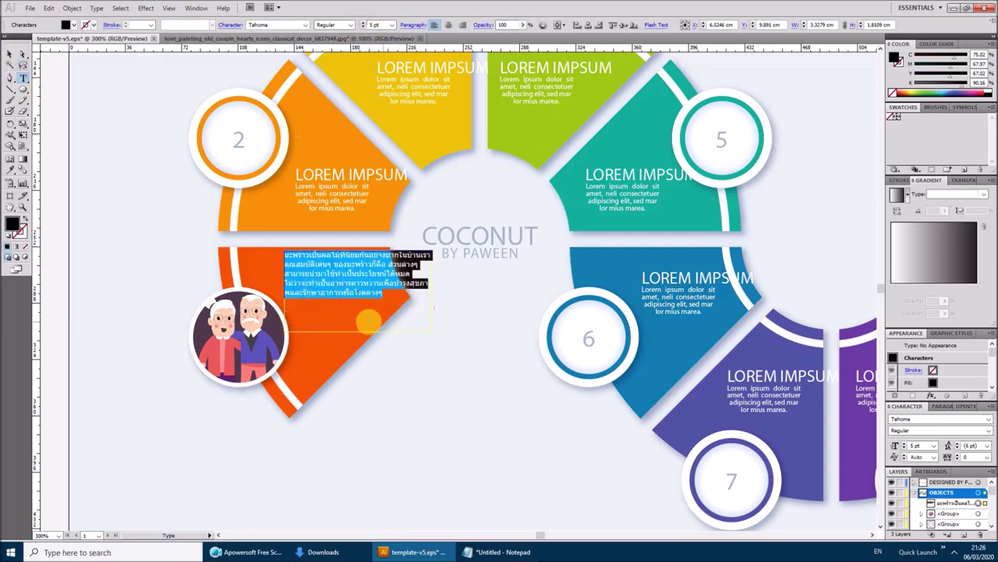
{"action": "left_click", "coordinate": [8, 53]}
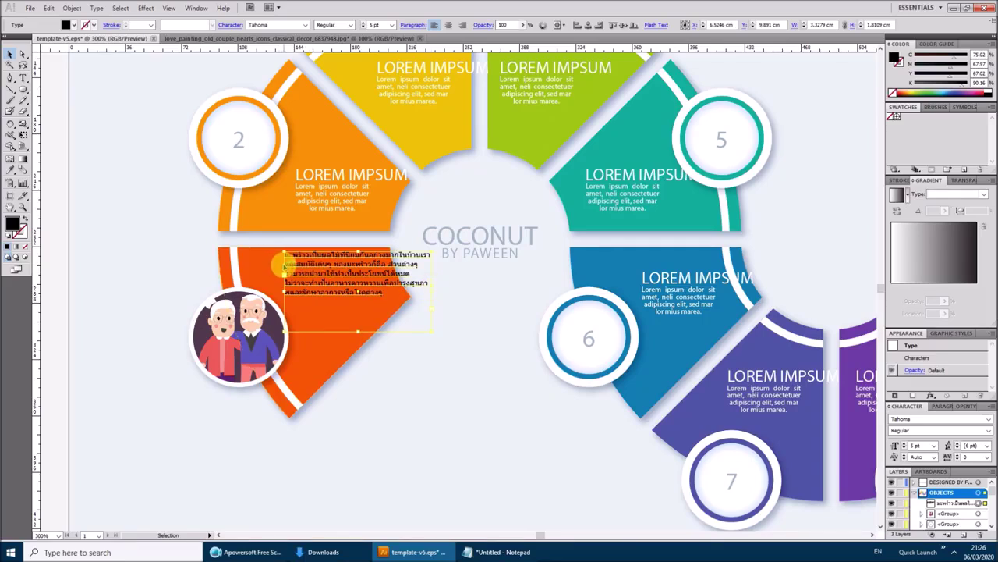
Narrow the Thai text frame to about 2.25 cm and fit it beside the couple portrait
{"action": "left_click_drag", "start_coordinate": [283, 264], "coordinate": [262, 263]}
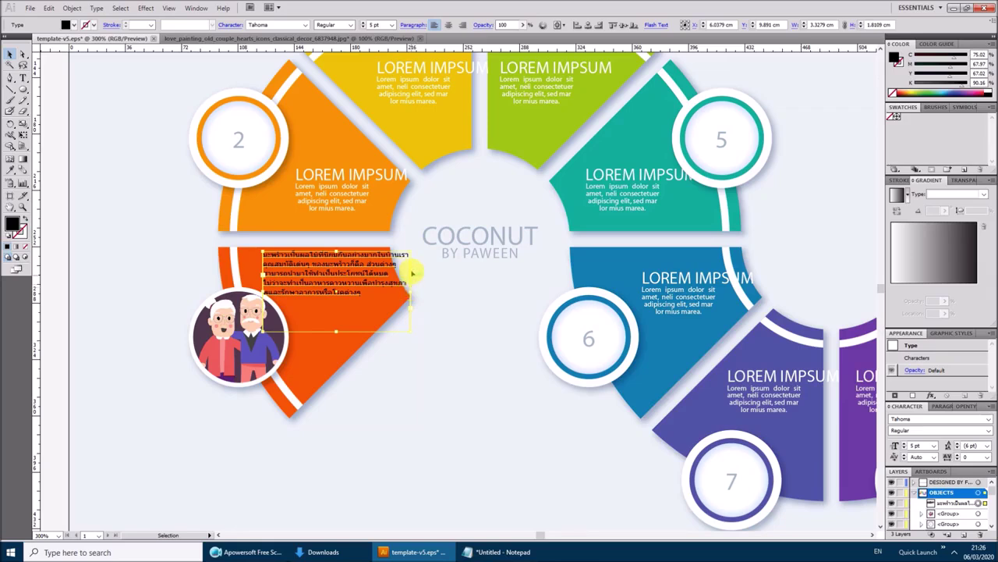
{"action": "left_click_drag", "start_coordinate": [411, 255], "coordinate": [412, 252]}
{"action": "left_click_drag", "start_coordinate": [401, 252], "coordinate": [379, 254]}
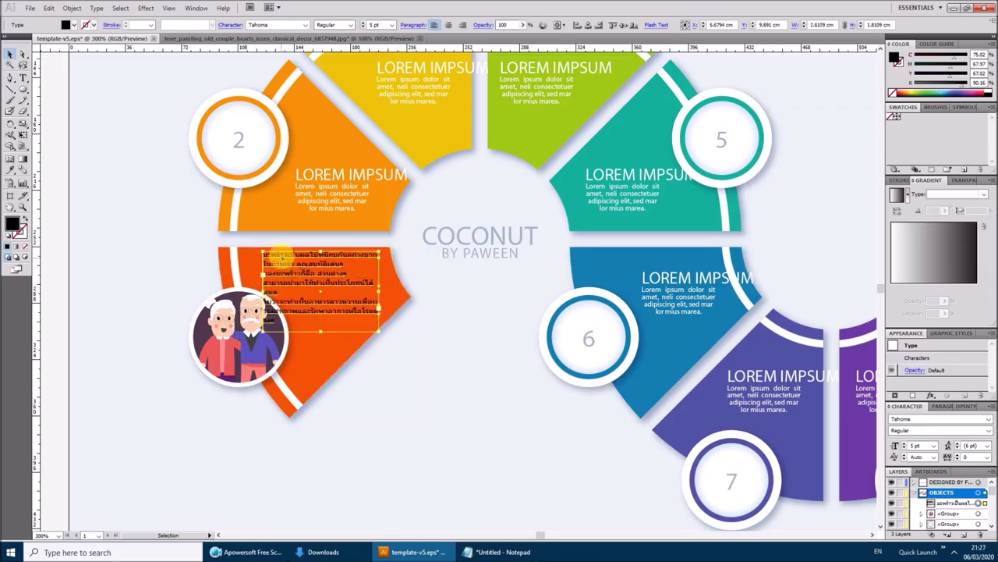
{"action": "left_click_drag", "start_coordinate": [283, 248], "coordinate": [313, 253]}
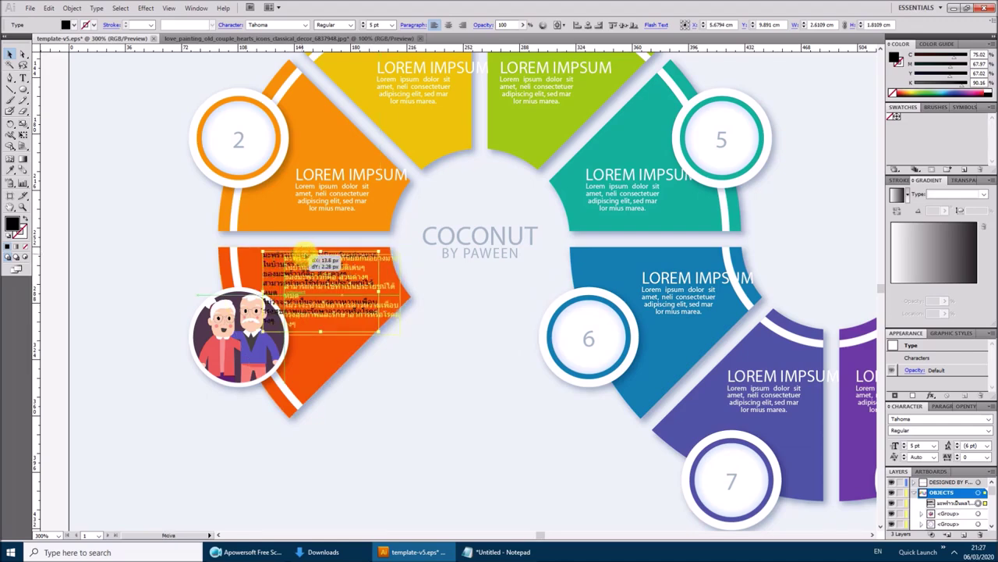
{"action": "left_click_drag", "start_coordinate": [313, 253], "coordinate": [332, 254]}
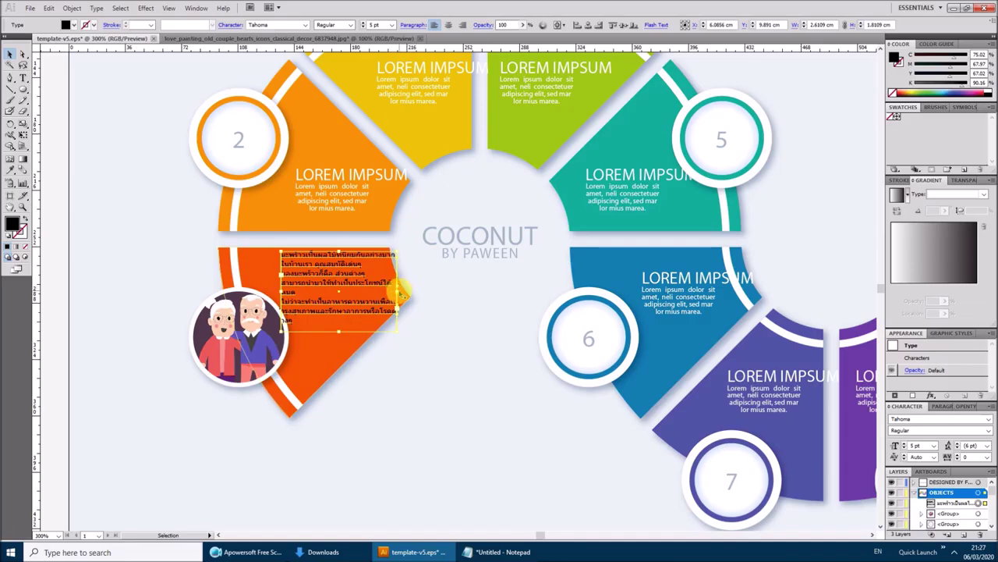
{"action": "left_click_drag", "start_coordinate": [398, 286], "coordinate": [381, 287]}
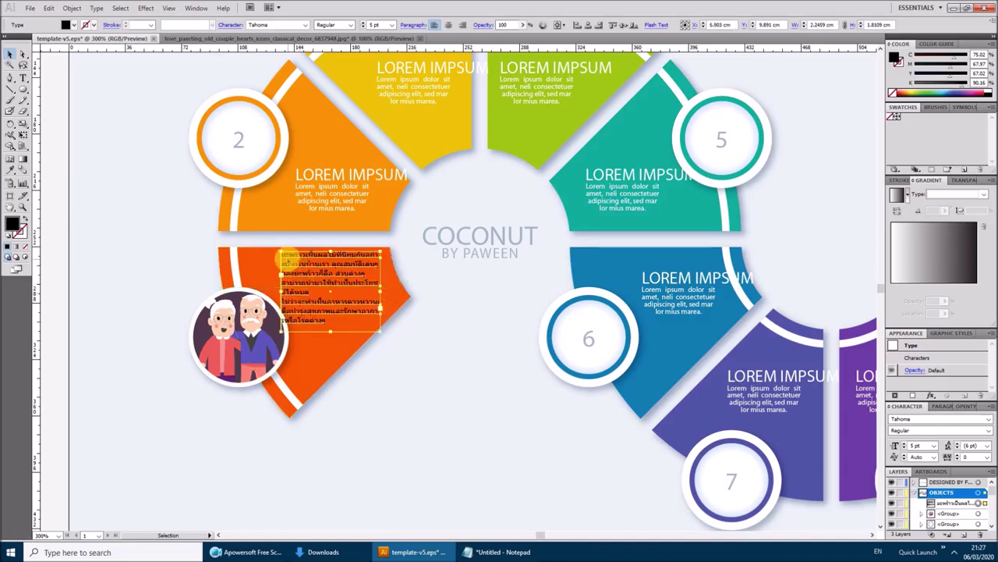
{"action": "left_click_drag", "start_coordinate": [278, 261], "coordinate": [291, 262]}
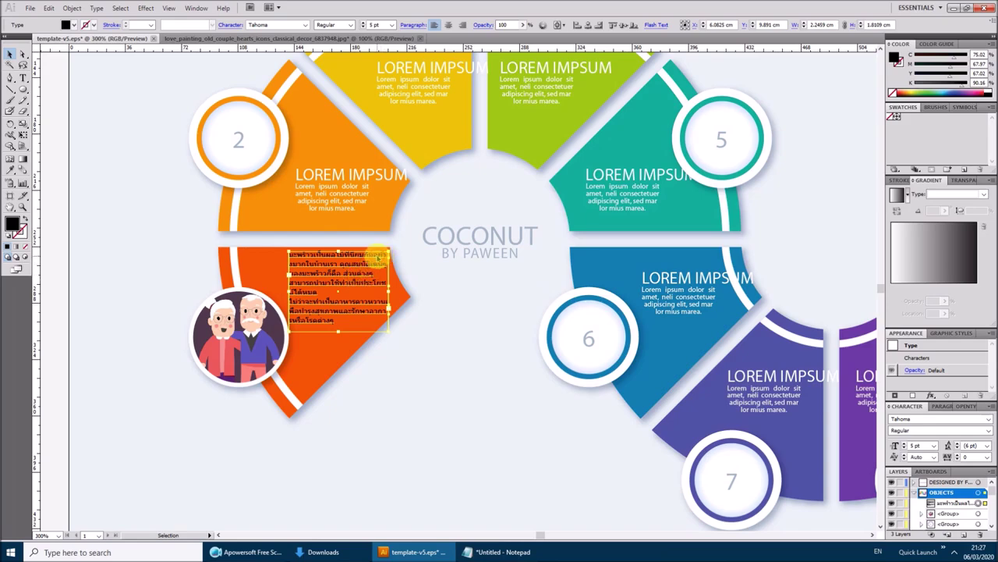
Rework the Thai paragraph's line breaks, breaking after นิยมกัน and joining two lines
{"action": "double_click", "coordinate": [378, 257]}
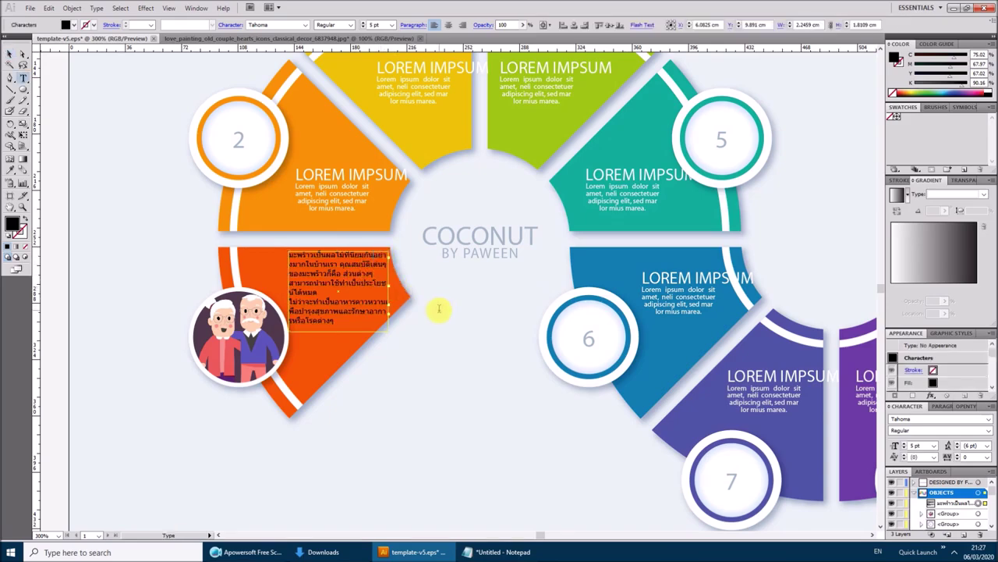
{"action": "key", "text": "Return"}
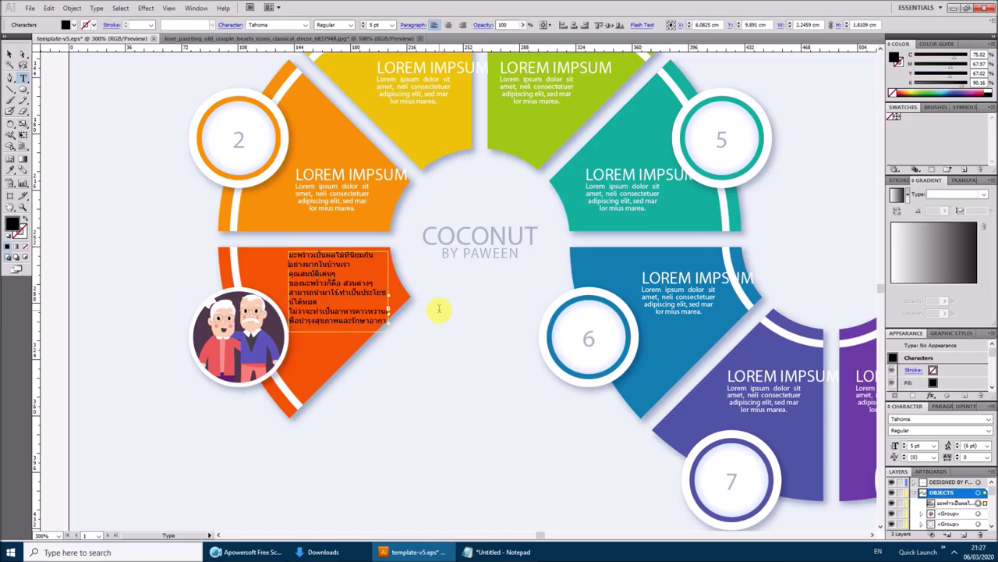
{"action": "key", "text": "BackSpace"}
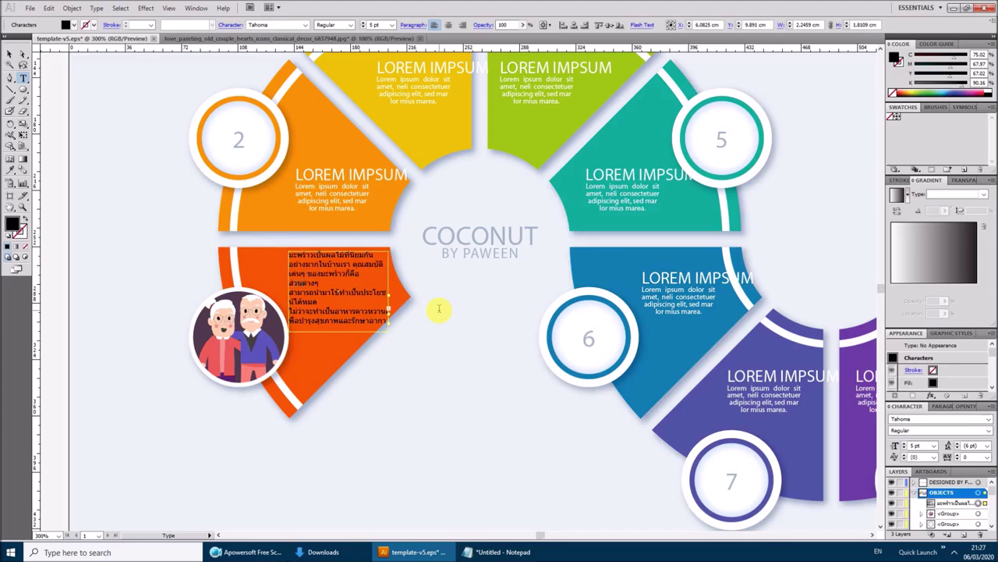
{"action": "key", "text": "BackSpace"}
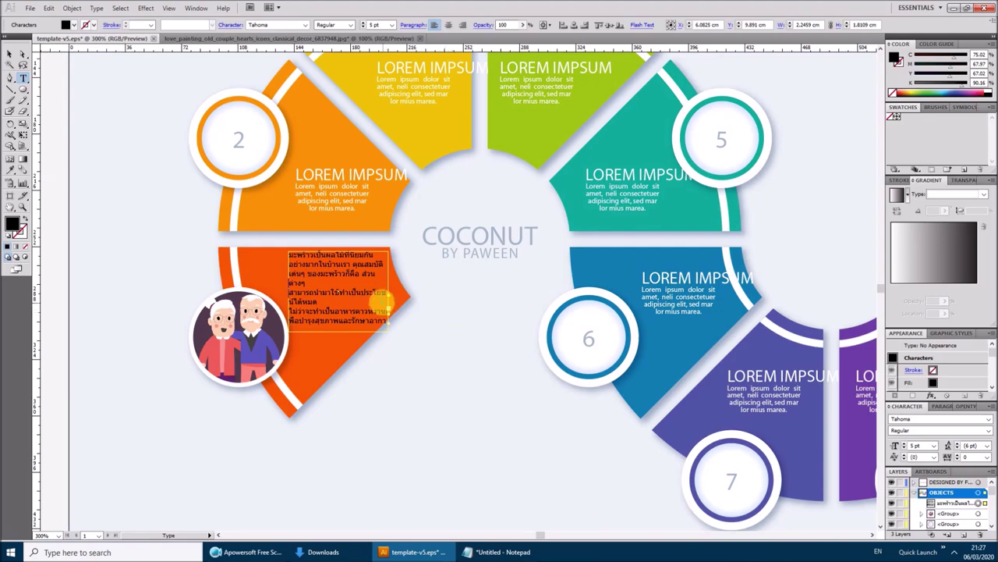
Correct two misspelled fragments by retyping เป็นประ and ทานหวานหรือเพื่อโร
{"action": "left_click_drag", "start_coordinate": [378, 295], "coordinate": [360, 294]}
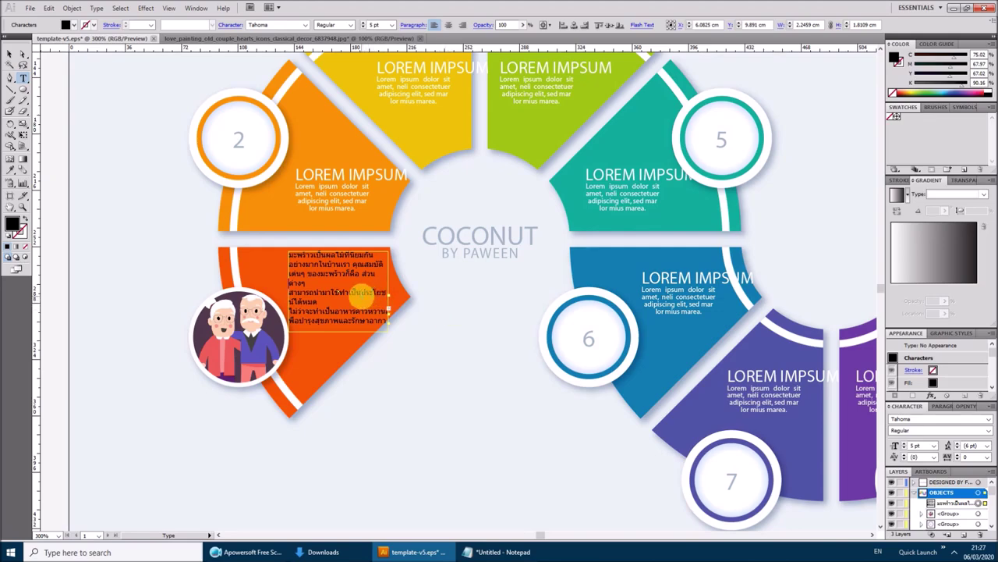
{"action": "type", "text": "เป็นประ"}
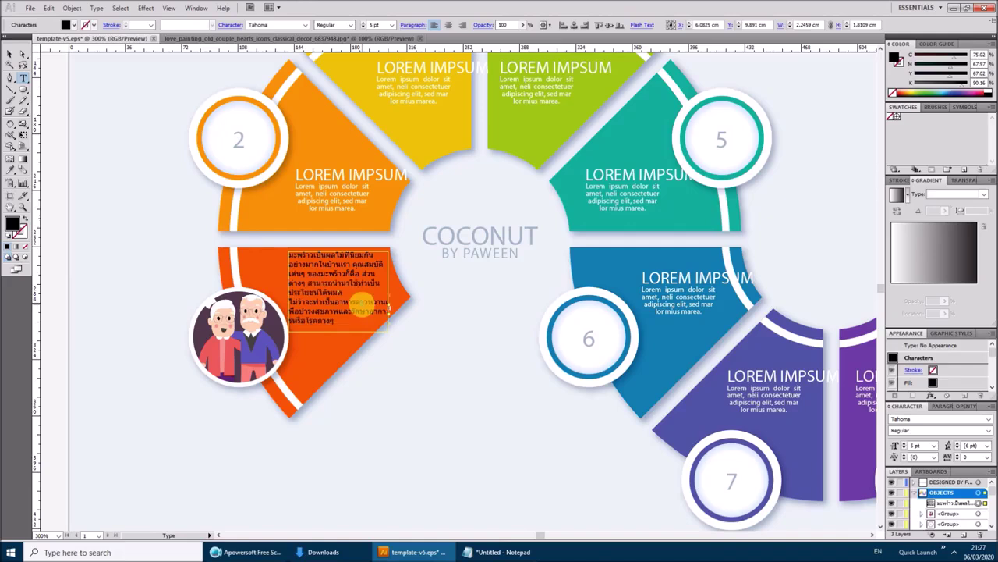
{"action": "left_click_drag", "start_coordinate": [345, 322], "coordinate": [340, 319]}
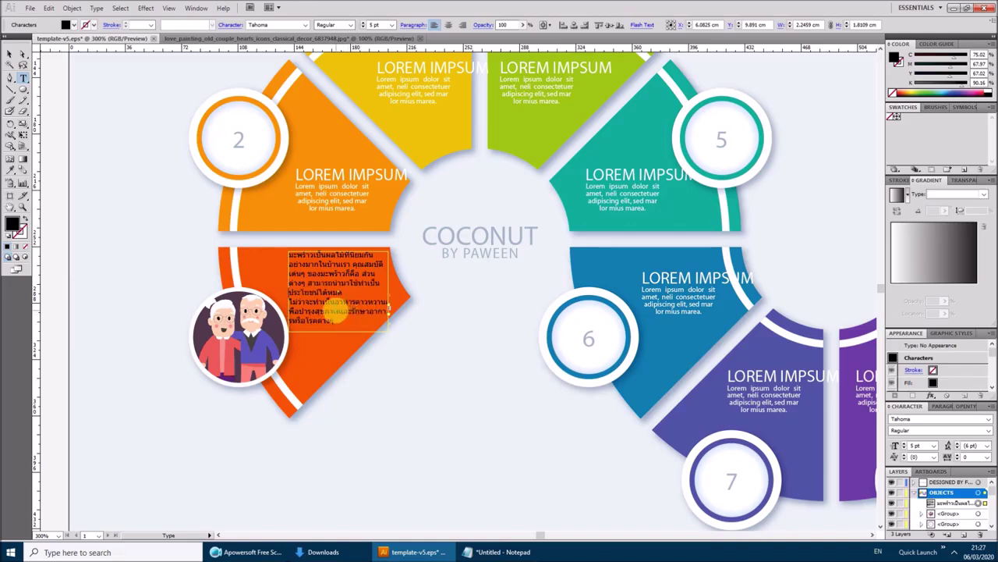
{"action": "type", "text": "ทาน"}
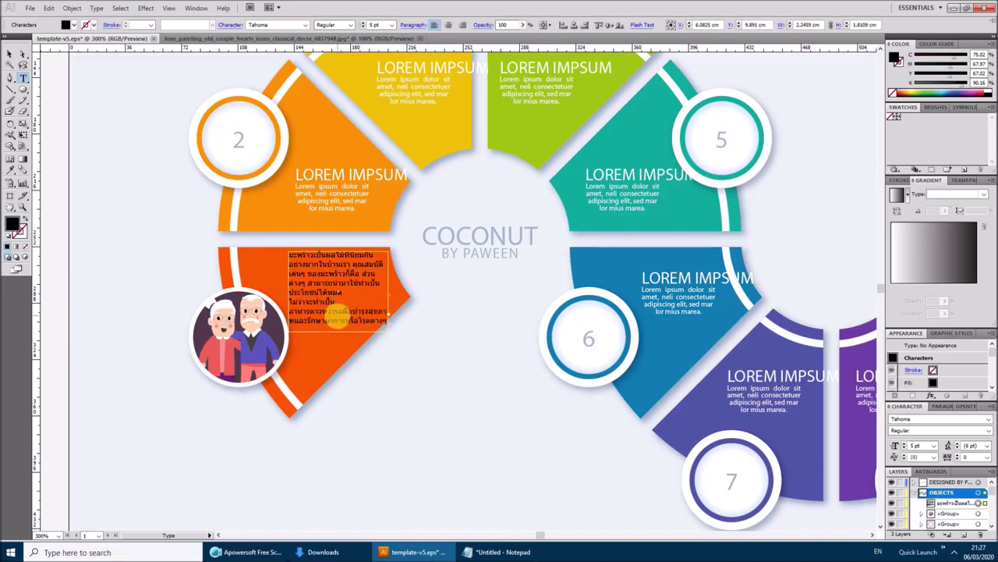
{"action": "type", "text": "หวานหรือ"}
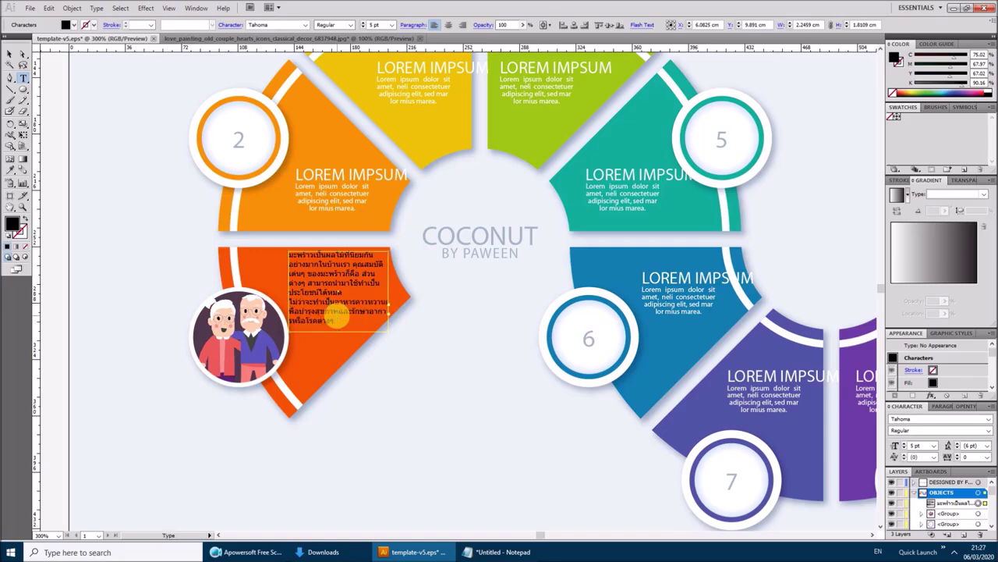
{"action": "type", "text": "เพื่อบำรุง"}
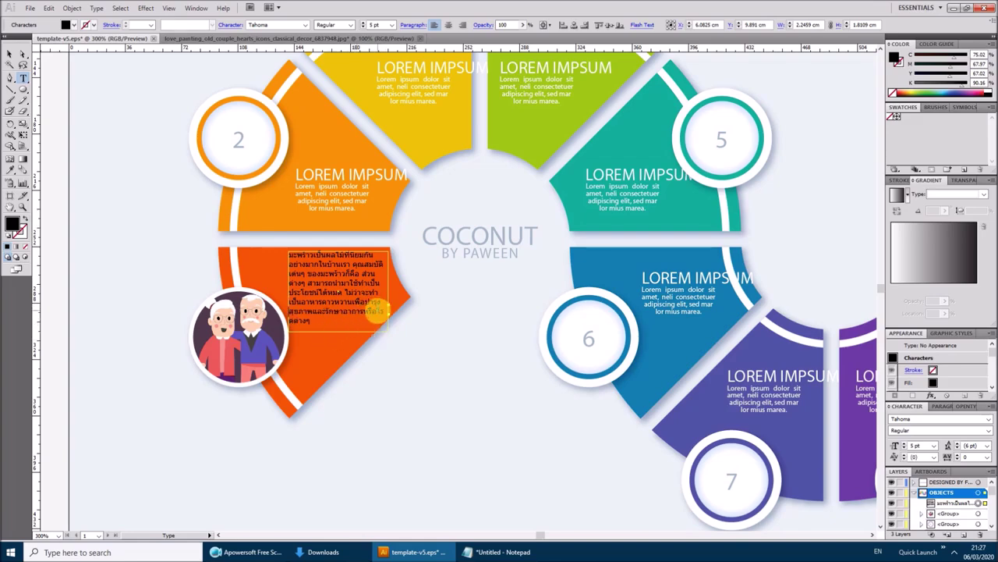
{"action": "type", "text": "โรค"}
Select the Thai description text frame and set its fill colour to white (ffffff)
{"action": "key", "text": "Escape"}
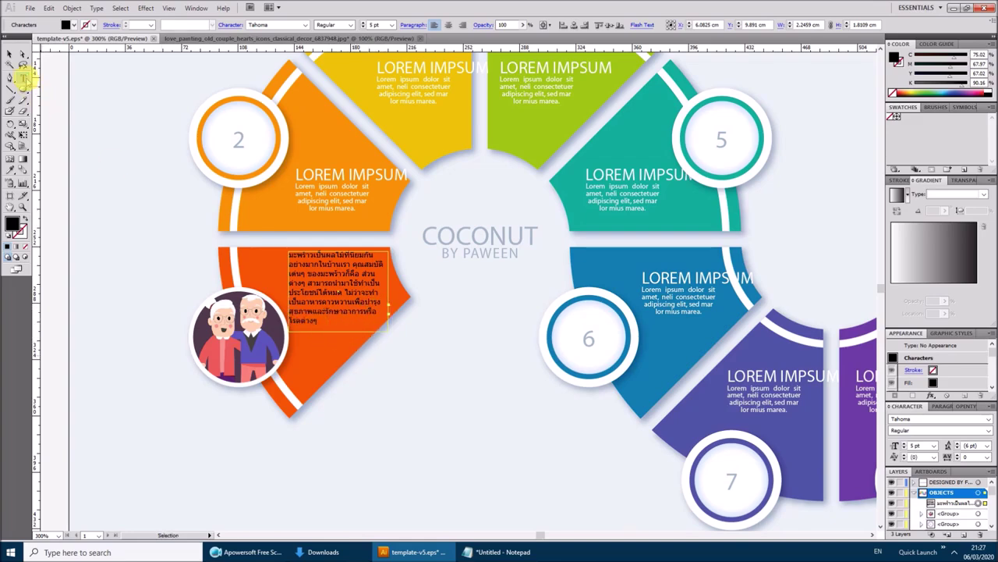
{"action": "left_click", "coordinate": [9, 53]}
{"action": "left_click", "coordinate": [326, 288]}
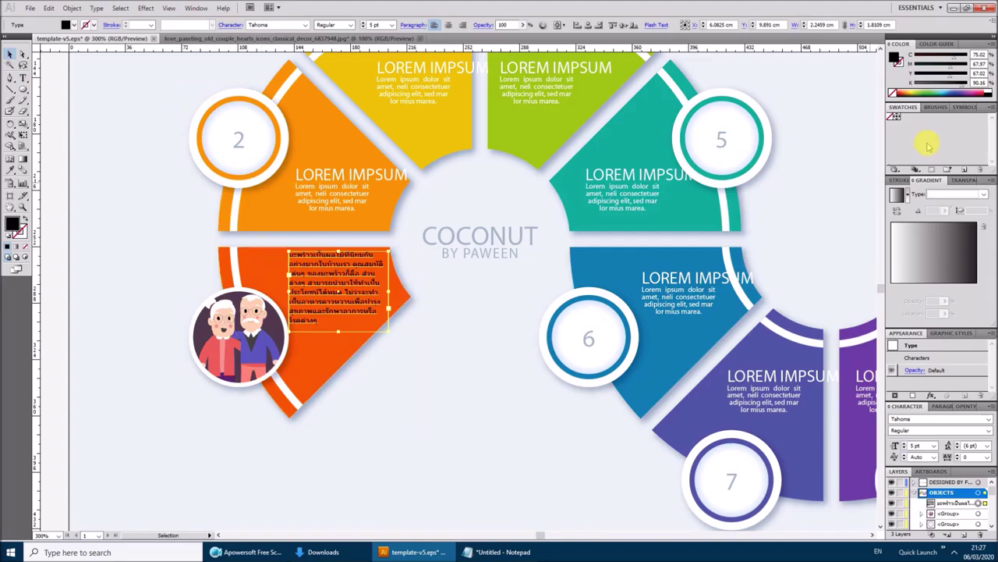
{"action": "left_click", "coordinate": [936, 107]}
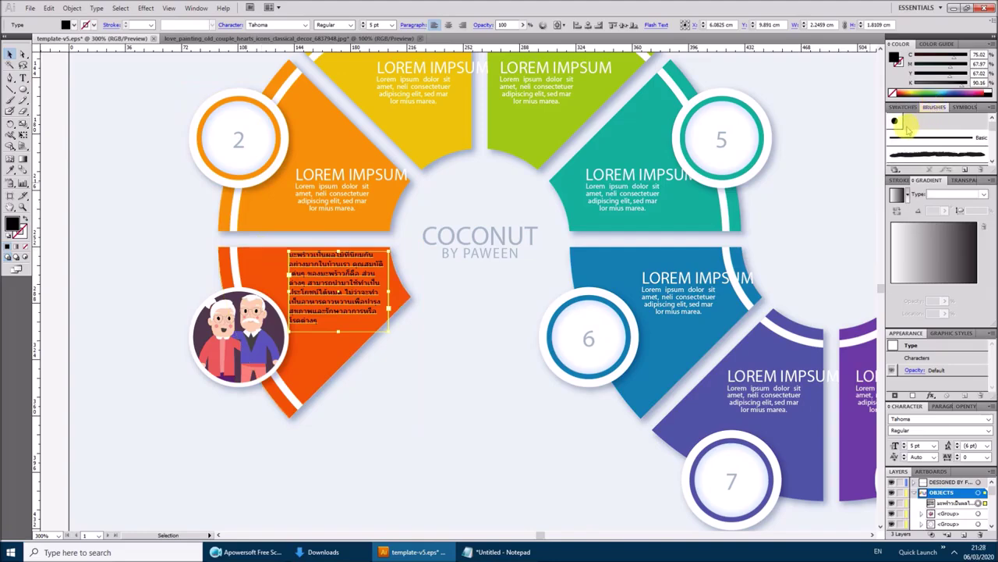
{"action": "double_click", "coordinate": [12, 225]}
{"action": "left_click_drag", "start_coordinate": [568, 335], "coordinate": [528, 337]}
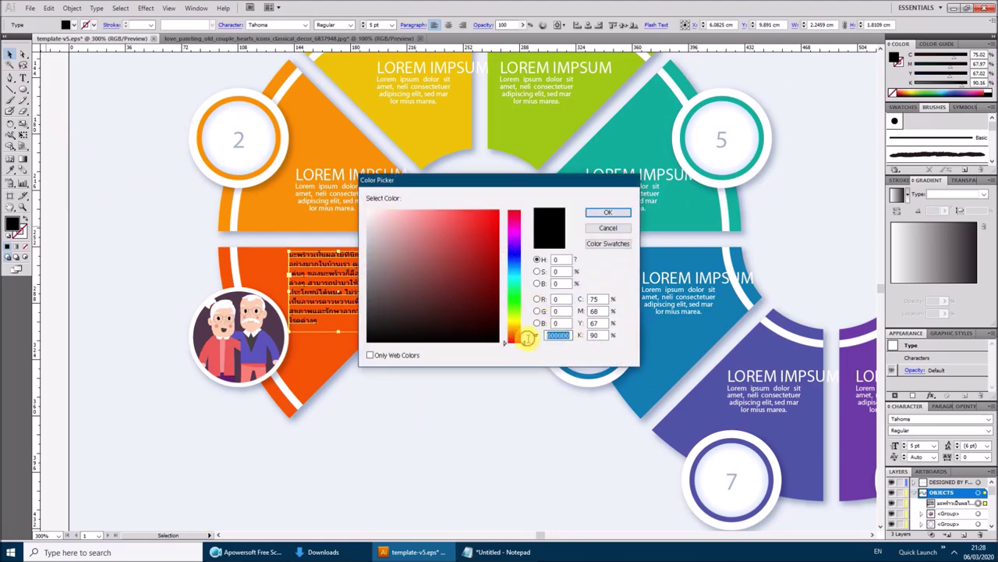
{"action": "type", "text": "ffffff"}
{"action": "key", "text": "Return"}
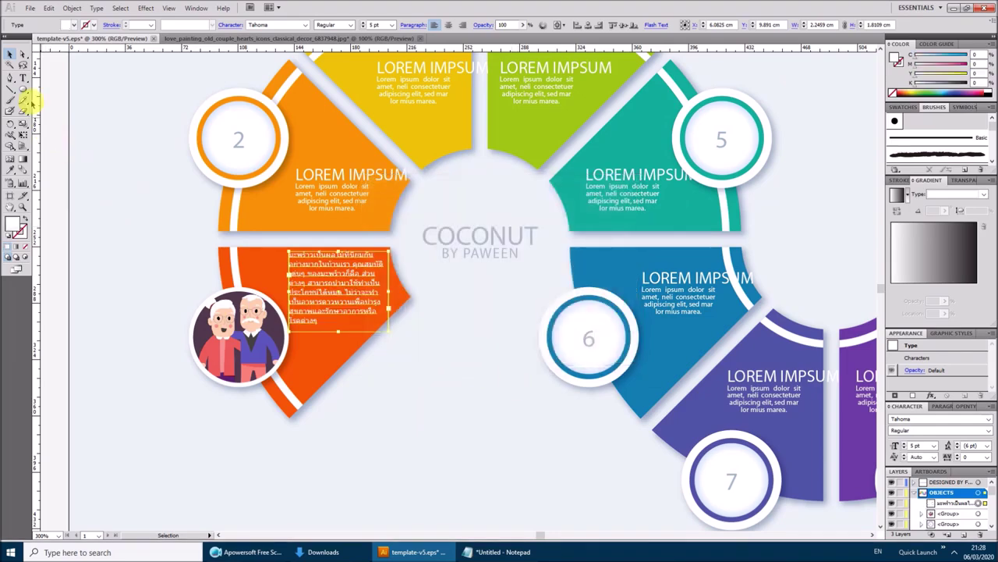
Nudge the Thai text block slightly down, deselect it, and zoom out to the whole artboard
{"action": "left_click", "coordinate": [11, 54]}
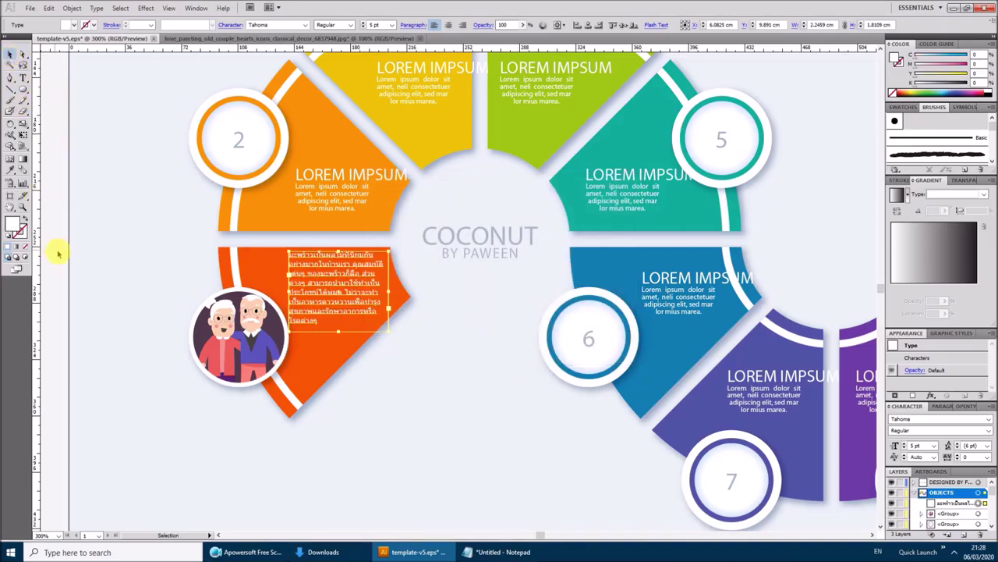
{"action": "left_click", "coordinate": [103, 266]}
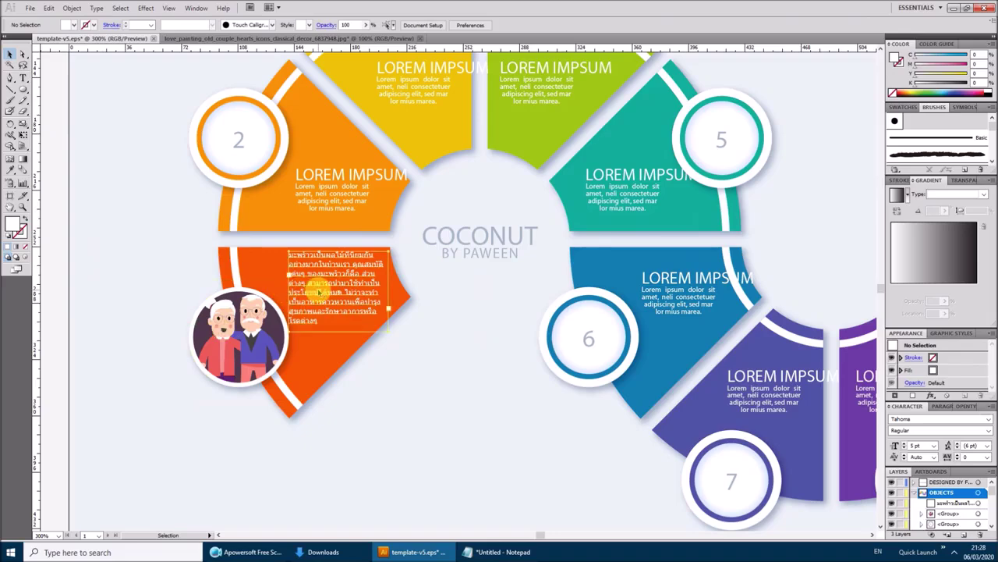
{"action": "left_click_drag", "start_coordinate": [320, 286], "coordinate": [322, 294]}
{"action": "left_click", "coordinate": [374, 398]}
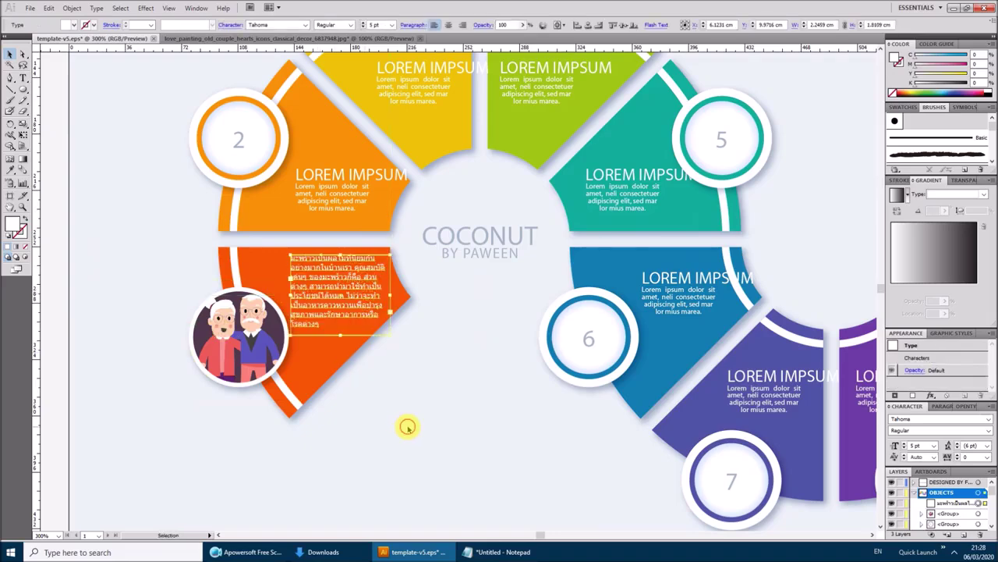
{"action": "key", "text": "ctrl+minus"}
{"action": "key", "text": "ctrl+minus"}
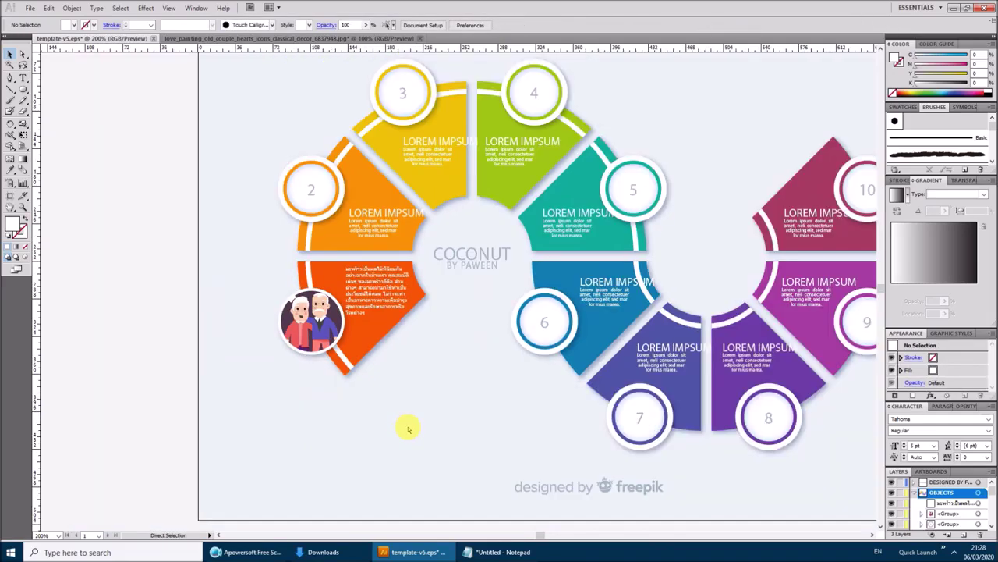